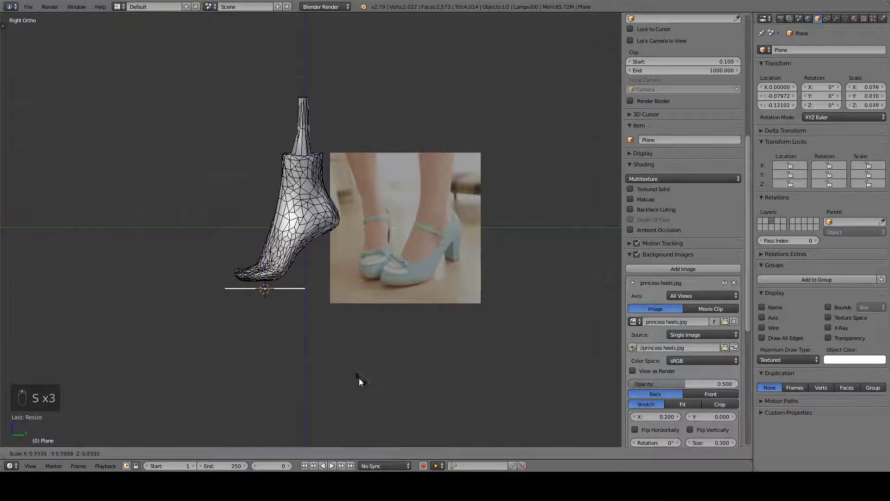
Step: Shrink the plane to a scale of about 0.064 and move it along X beneath one foot, viewed from below in wireframe
left_click(344, 367)
key("ctrl+KP_7")
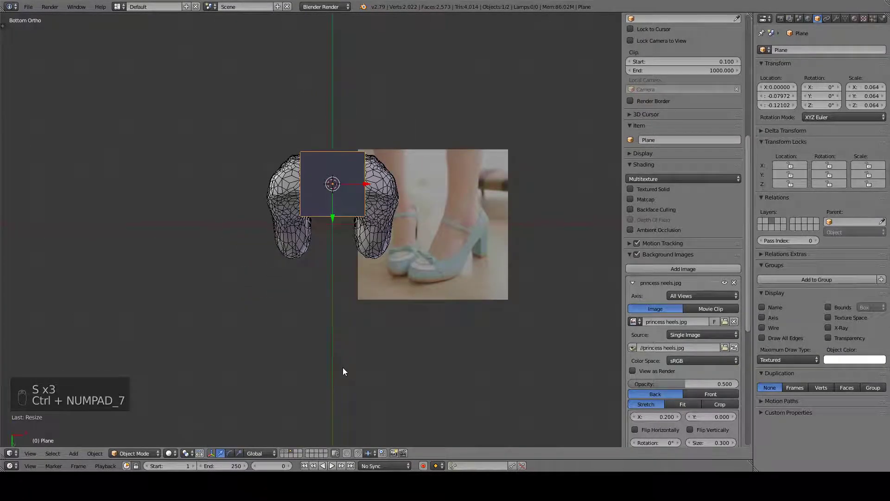
scroll(344, 368, "up", 3)
left_click_drag(390, 146, 460, 147)
key("z")
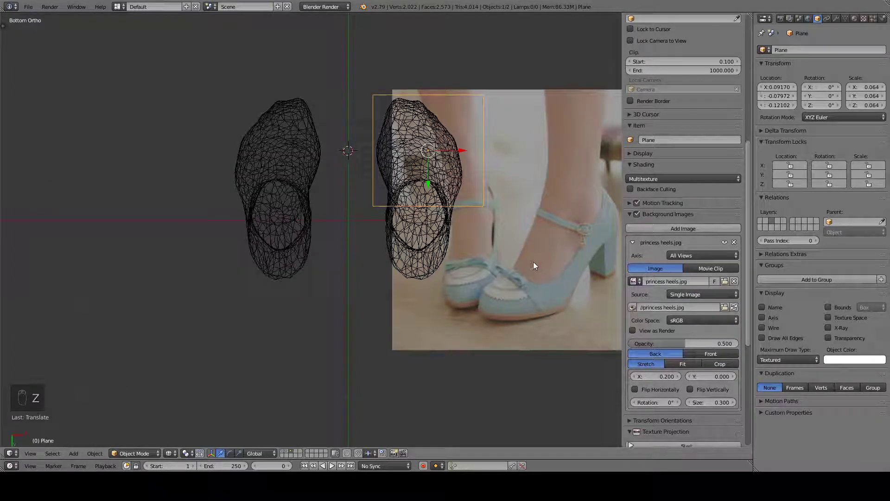
Step: Scale the plane to about 0.050 overall and 0.043 along Y, centred over the front half of the foot
key("s")
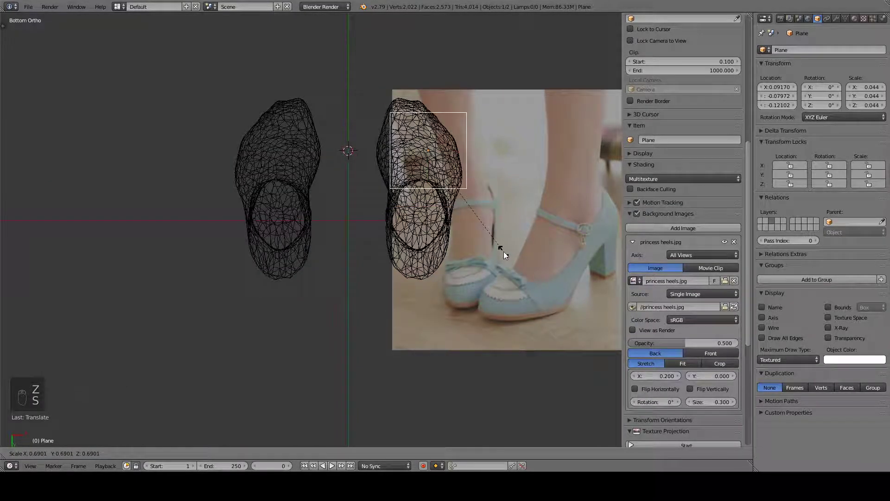
key("g")
key("s")
left_click(505, 267)
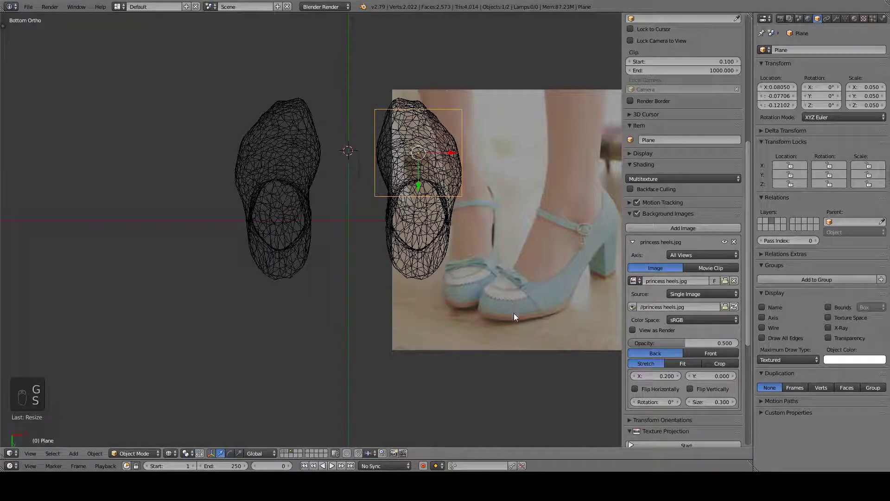
key("s")
key("y")
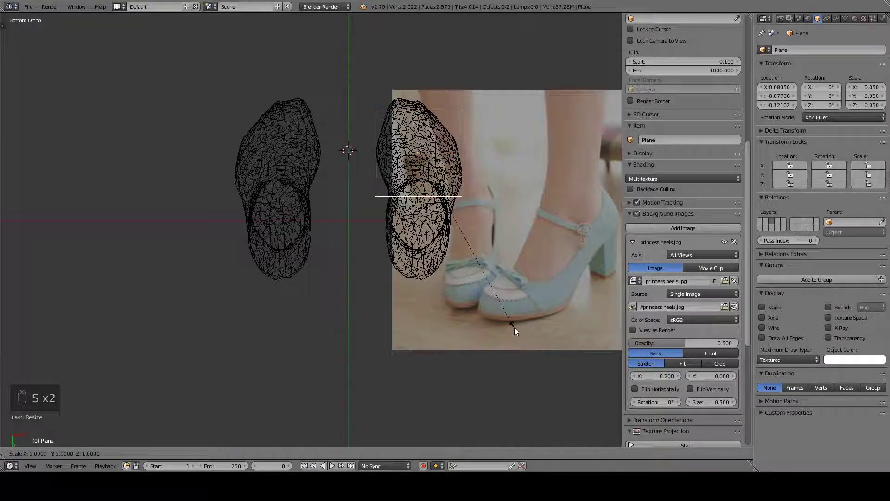
left_click(479, 262)
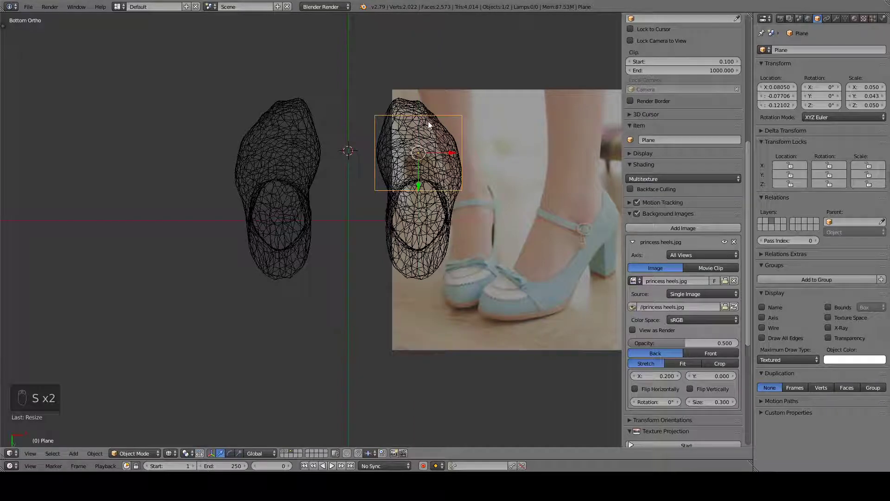
Step: Extrude the plane's front edge about 0.027 past the toes, narrow it to about 0.64, and turn off proportional editing
key("Tab")
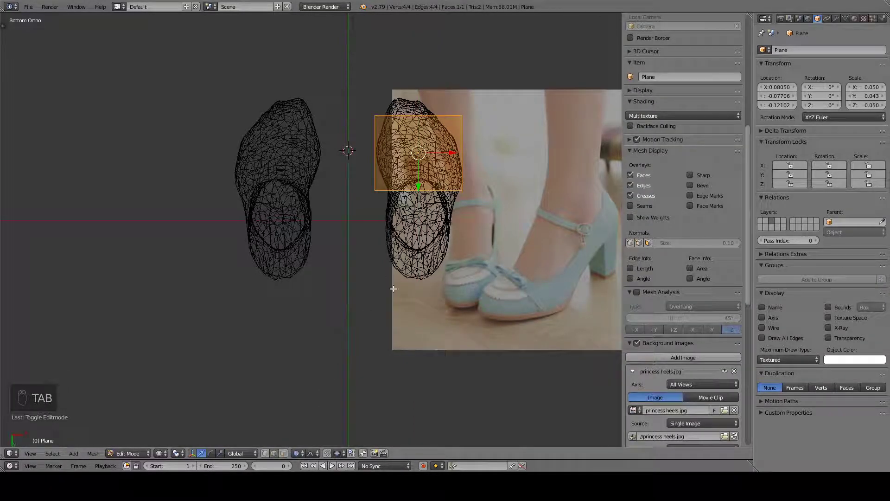
right_click(417, 121)
key("e")
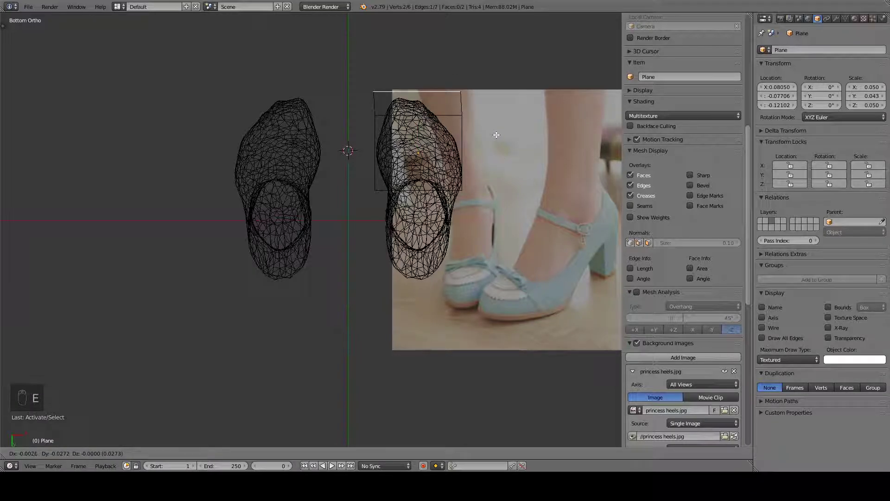
left_click(497, 134)
key("s")
scroll(487, 135, "up", 4)
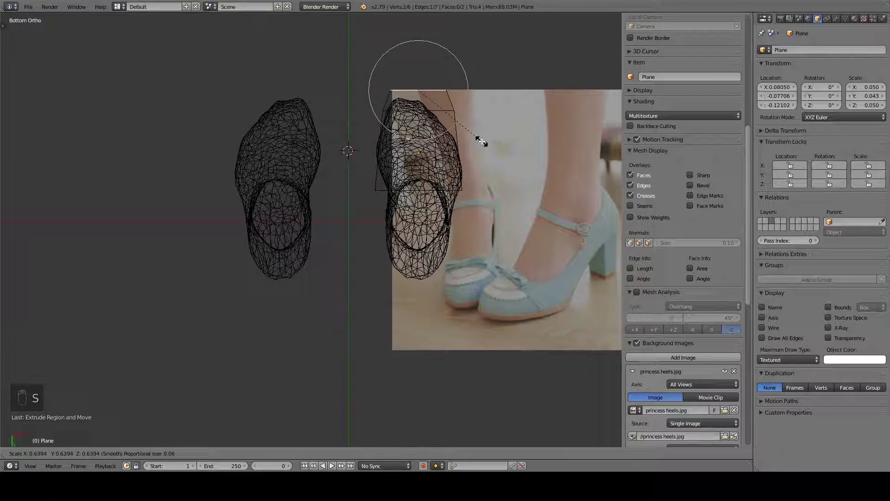
left_click(476, 139)
key("o")
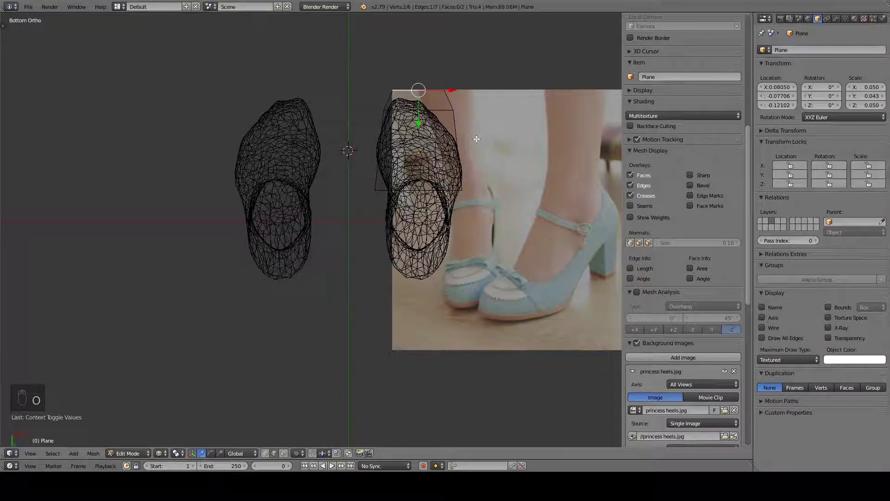
Step: Move the edge behind the extruded front back to the ball of the foot and scale it to the foot's width
right_click(443, 114, "alt")
key("s")
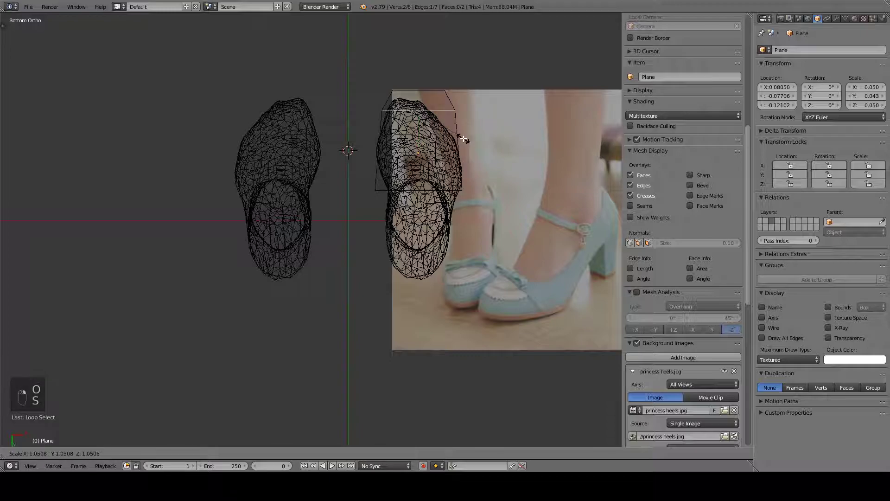
key("g")
left_click(462, 166)
key("s")
left_click(463, 167)
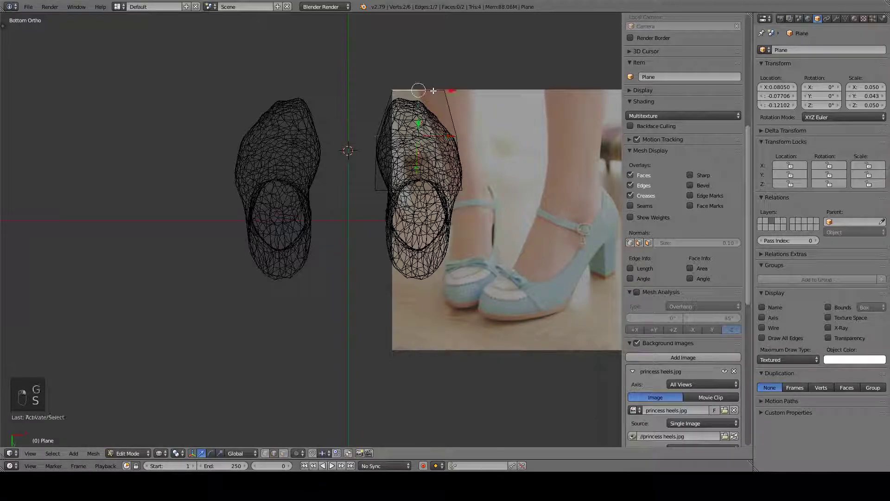
Step: Pull the front edge back onto the toes and extrude a narrower edge from it at the toe tip
right_click(434, 91)
key("g")
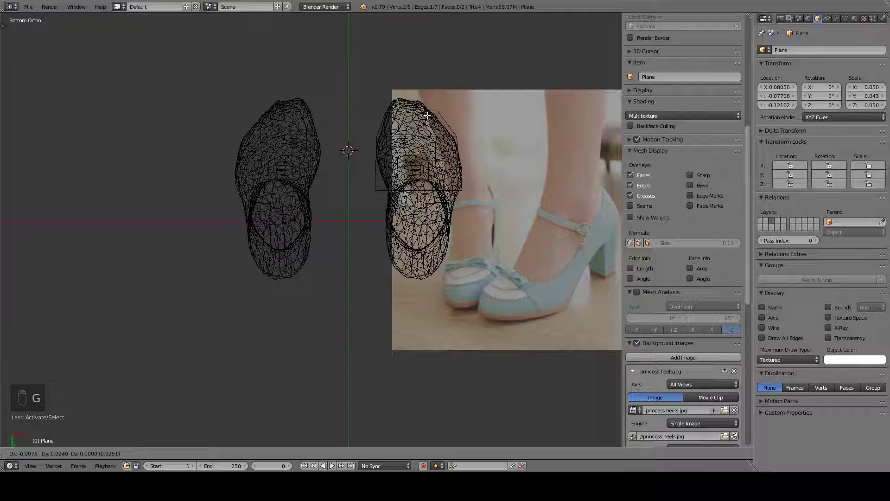
left_click(427, 114)
key("e")
left_click(427, 111)
key("s")
left_click(441, 116)
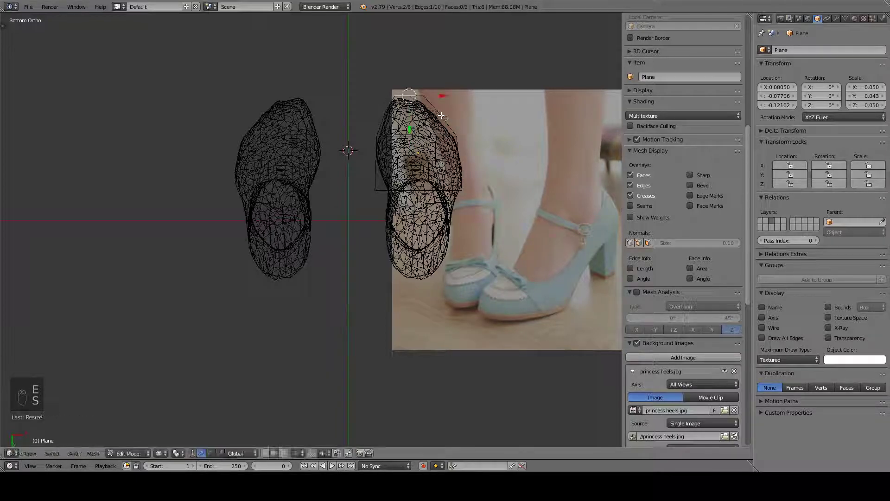
Step: Reposition the toe tip edge and the edge behind it to follow the toe outline
key("g")
left_click(436, 115)
right_click(430, 117)
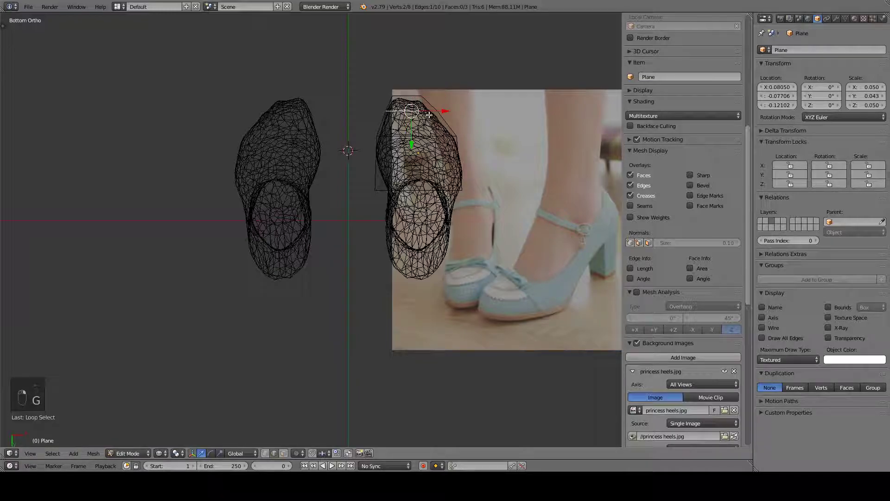
key("g")
left_click(440, 124)
Step: Extrude the plane's rear edge toward the heel and narrow the edge it was extruded from
right_click(432, 189, "alt")
key("e")
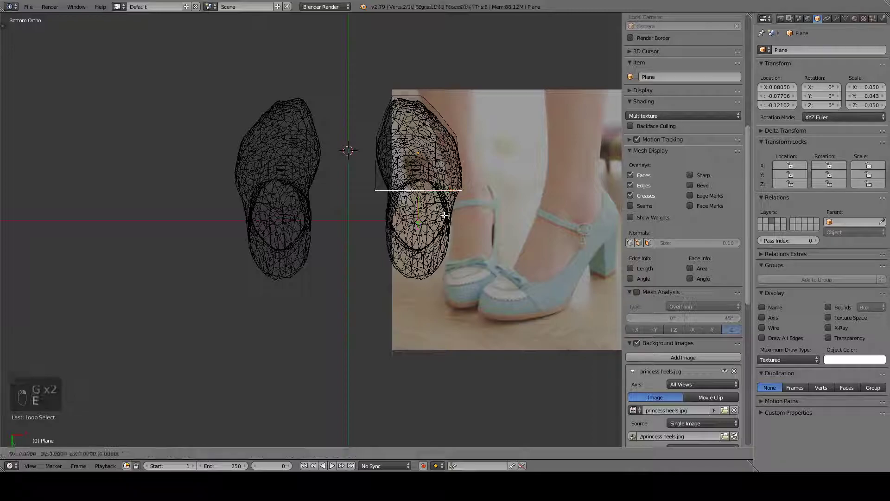
left_click(462, 255)
key("s")
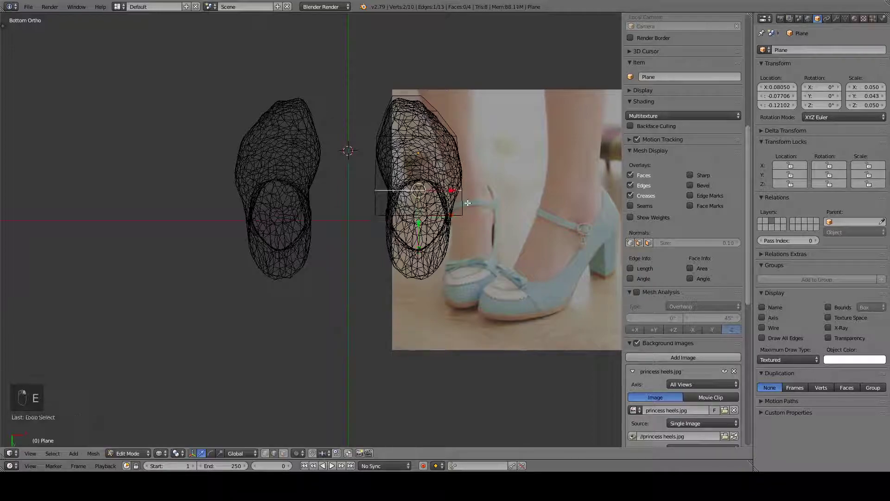
left_click(489, 226)
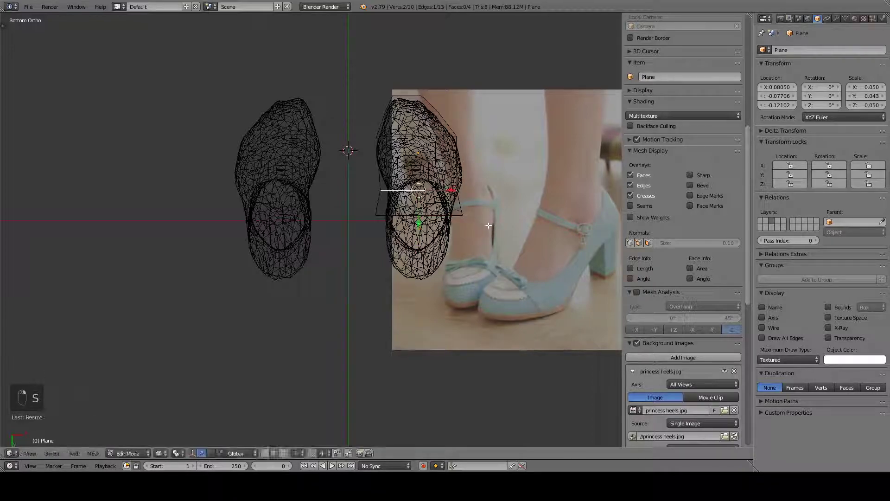
Step: Add a loop cut across the widest part of the sole, then scale and shift it to fit the foot outline
key("ctrl+r")
left_click(453, 183)
right_click(454, 183)
key("s")
left_click(459, 182)
key("g")
left_click(465, 183)
Step: Narrow the rearmost edge, then rescale and shift the edge in front of it to follow the foot's midsection
right_click(440, 212, "alt")
key("s")
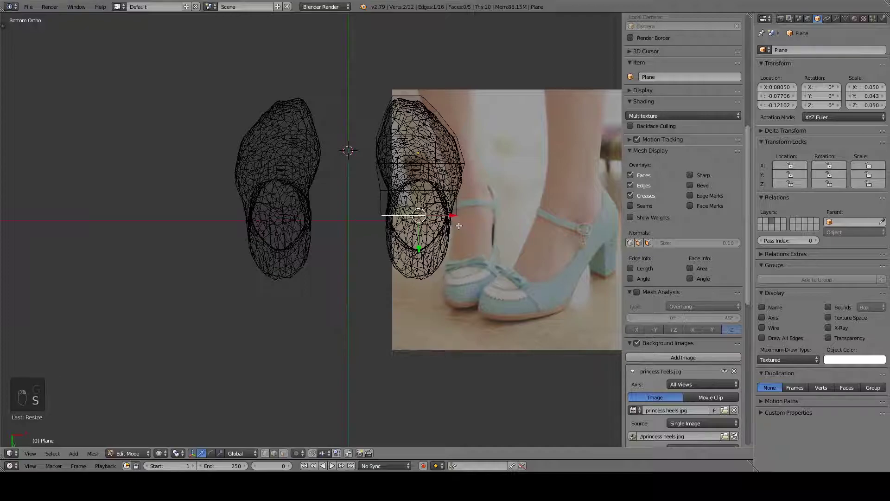
key("s")
left_click(463, 210)
key("g")
left_click(469, 212)
key("s")
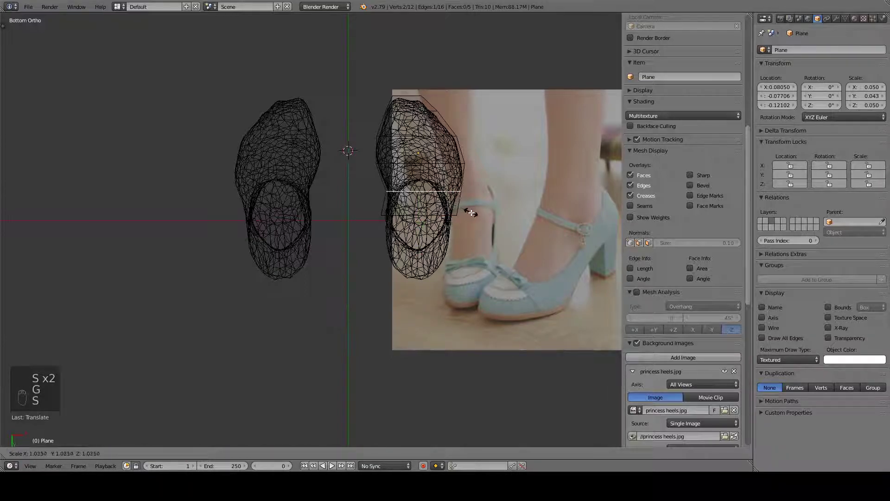
left_click(472, 213)
key("g")
left_click(472, 212)
Step: Extrude the rearmost edge about 0.05 toward the heel, then narrow and move it to fit the heel's outline
right_click(442, 213, "alt")
key("e")
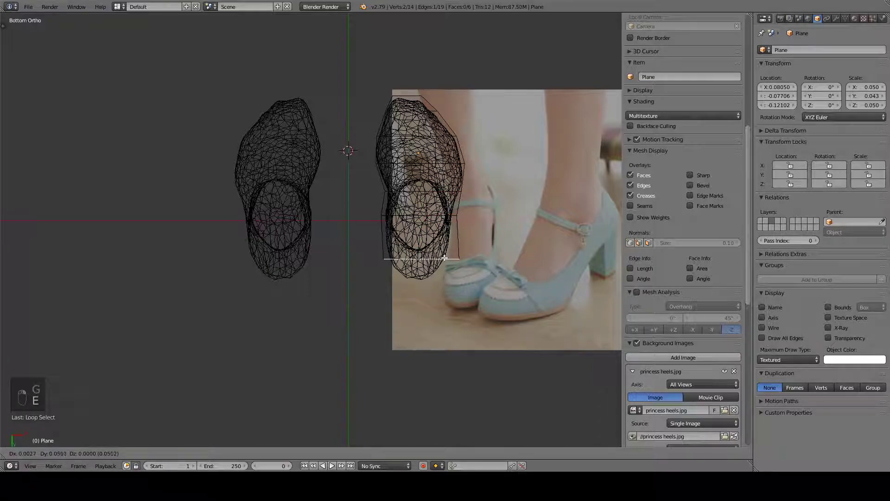
left_click(443, 261)
key("s")
left_click(442, 268)
key("g")
left_click(439, 270)
key("s")
left_click(445, 271)
Step: Extrude one more edge just past the back of the heel and narrow it to round off the sole
key("e")
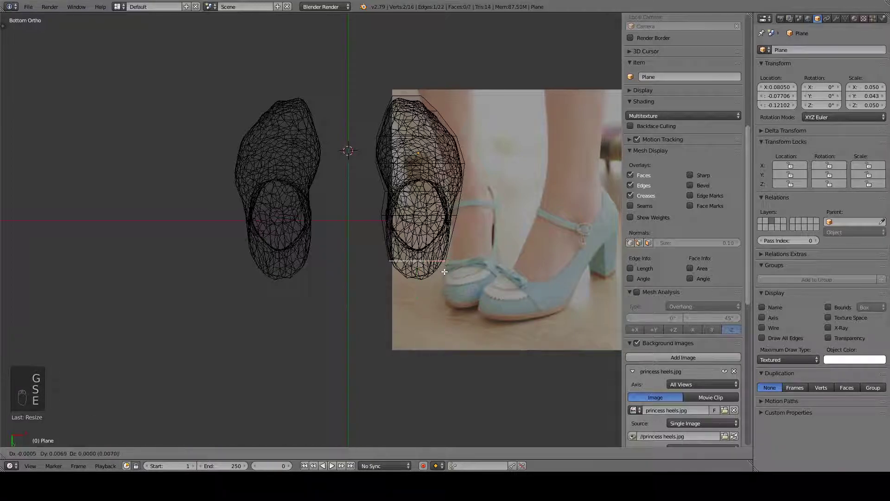
left_click(446, 292)
key("s")
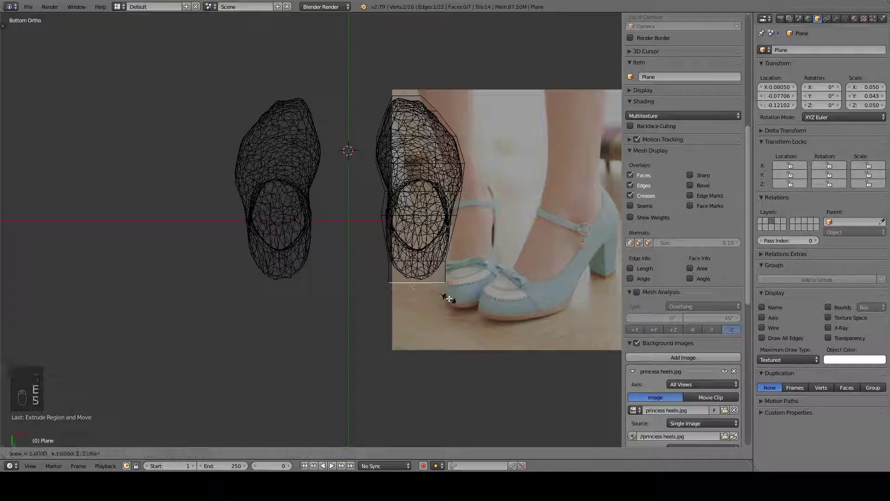
left_click(426, 294)
Step: In solid side view, raise the sole's edge beneath the arch about 0.07 along Z to meet the foot
key("KP_3")
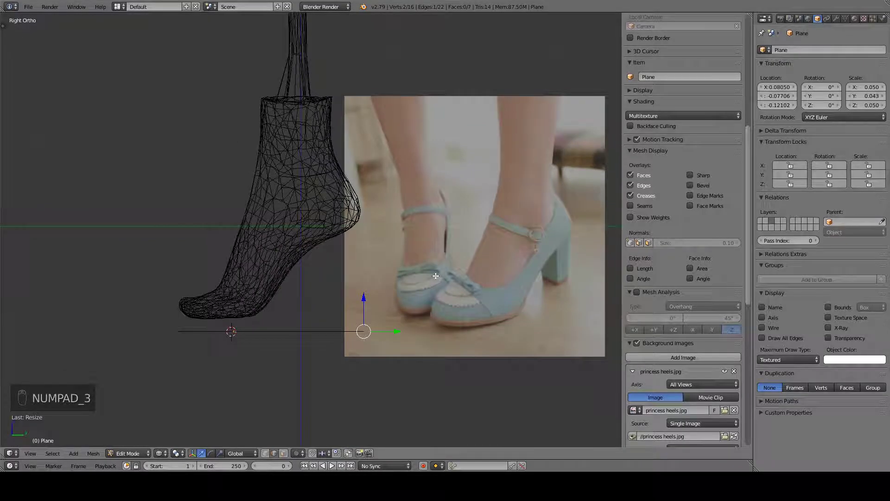
key("z")
middle_click_drag(436, 275, 334, 304)
left_click(285, 260)
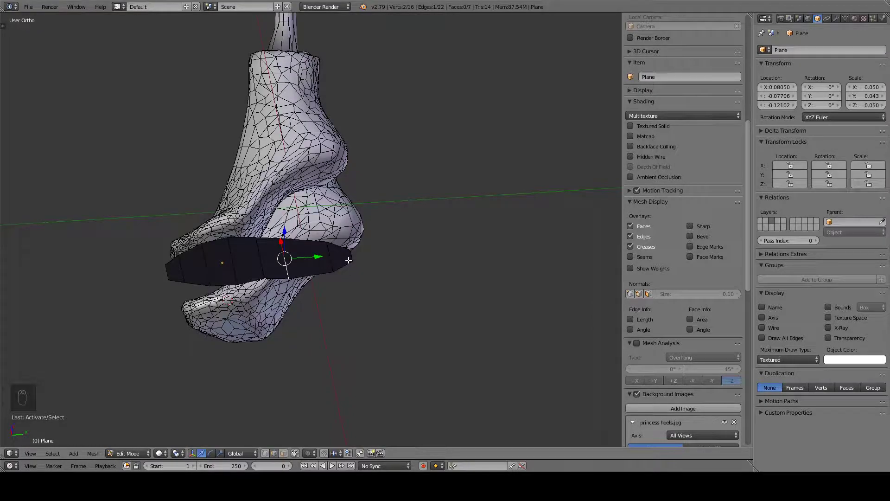
key("KP_3")
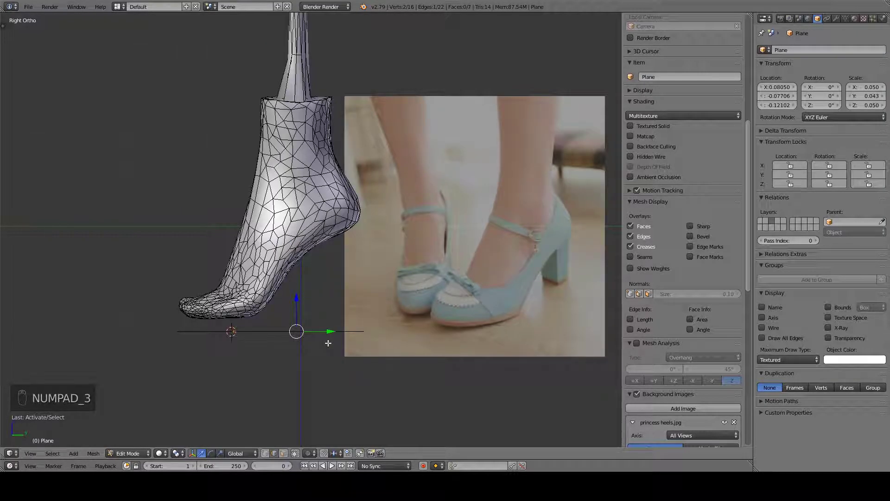
key("g")
key("z")
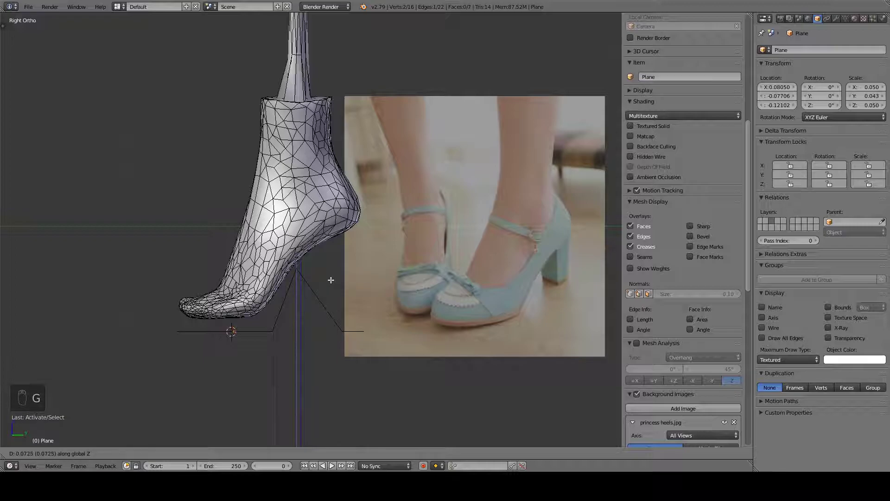
left_click(333, 285)
Step: Raise the edge at the front of the heel along Z to just beneath the foot's heel
middle_click_drag(333, 284, 358, 295)
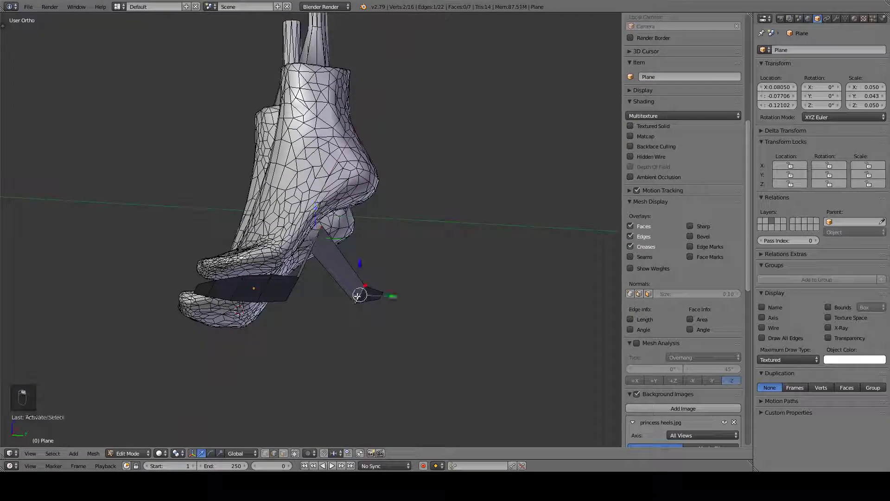
key("KP_3")
key("g")
key("z")
left_click(373, 204)
Step: Raise the sole's rearmost edge along Z to the underside of the heel
middle_click_drag(360, 348, 352, 332)
right_click(348, 332)
right_click(349, 338)
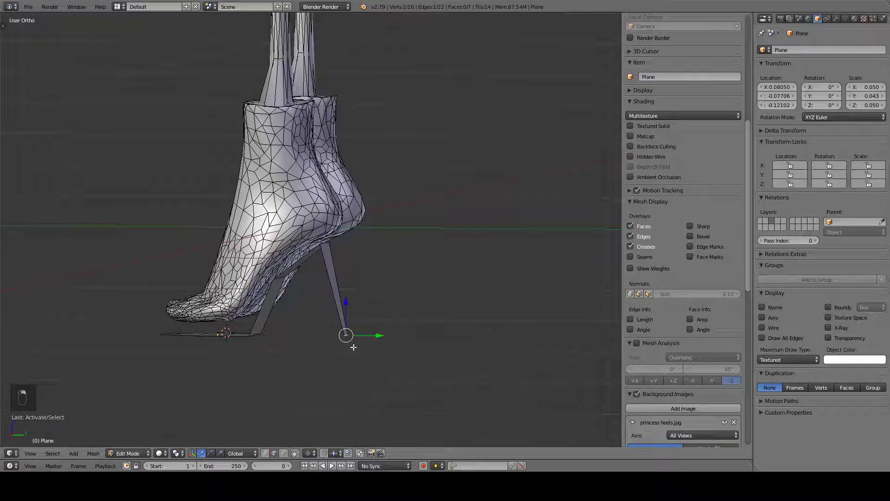
key("g")
key("z")
left_click(390, 253)
Step: Move the edge behind the ball of the foot upward in side view so the sole curves into the arch
middle_click_drag(304, 302, 290, 354)
right_click(281, 326)
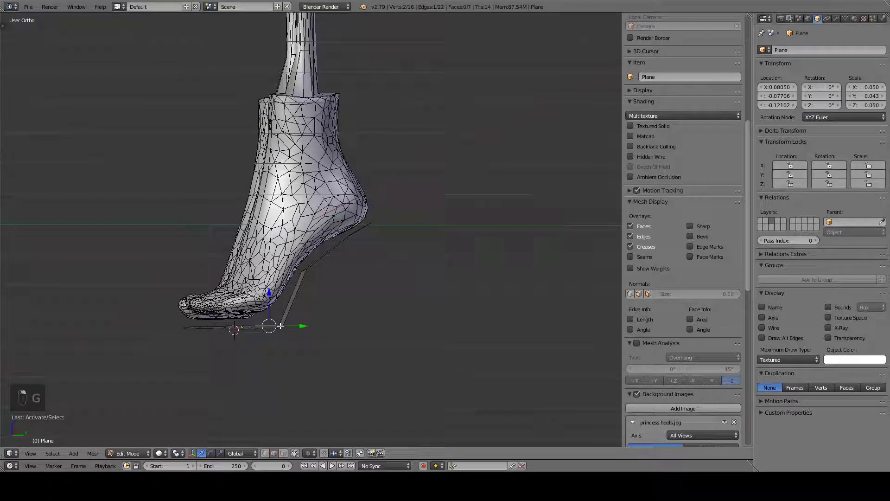
key("KP_3")
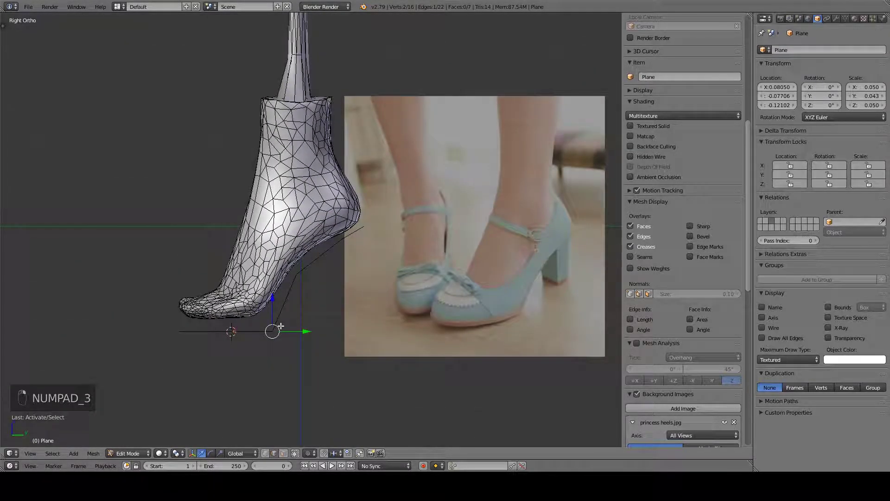
key("g")
left_click(275, 351)
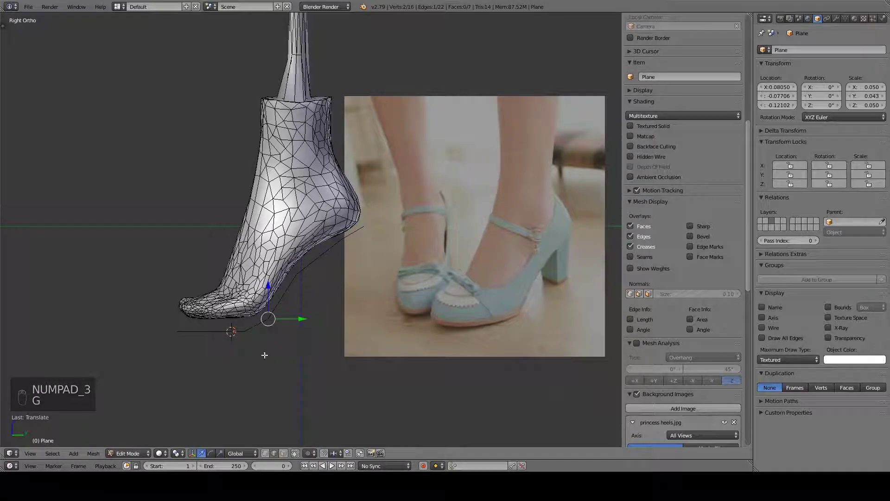
Step: Raise the sole's toe edge about 0.013 along Z in side view, using smooth proportional editing with a size of about 0.16
middle_click_drag(203, 335, 182, 338)
right_click(177, 342)
left_click(172, 346)
key("KP_3")
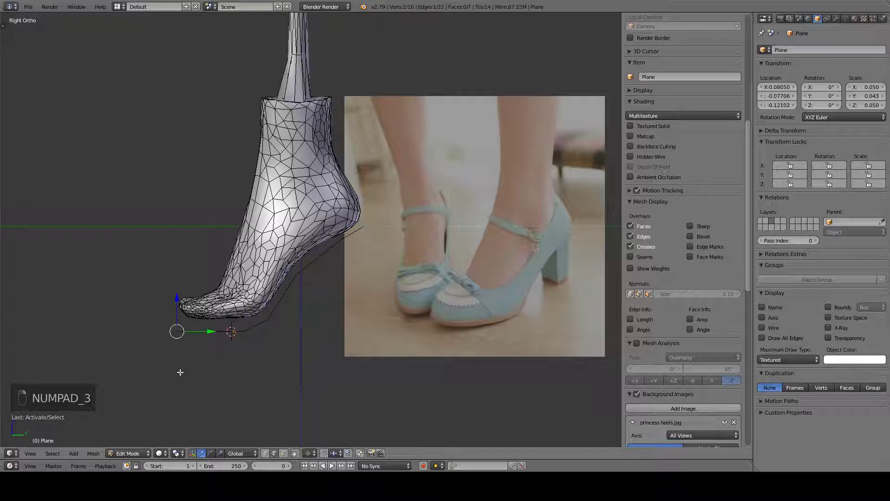
key("o")
key("g")
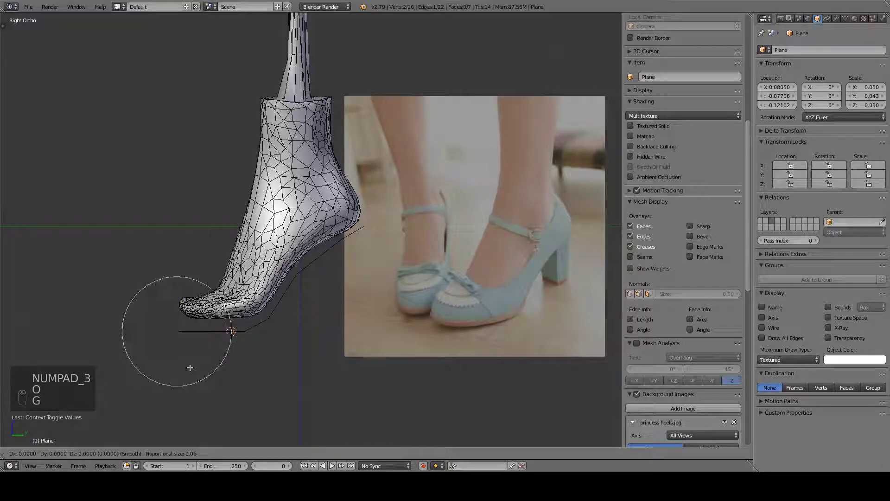
scroll(193, 360, "down", 2)
scroll(192, 358, "down", 5)
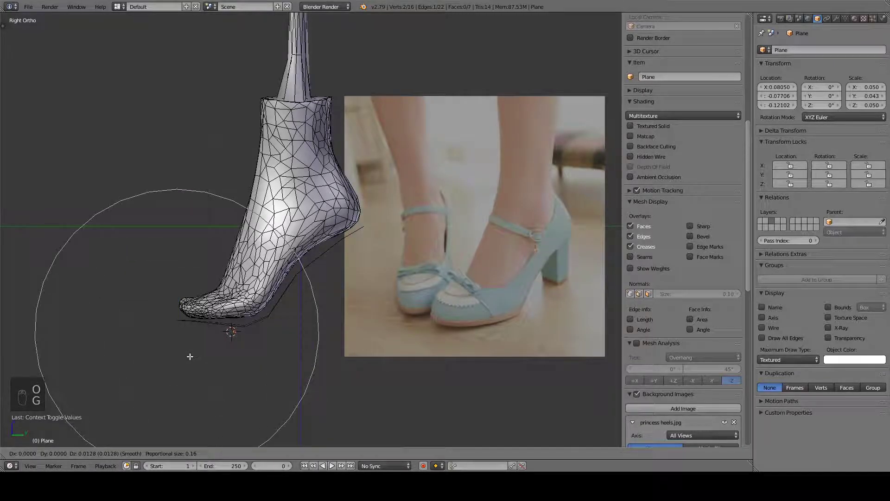
left_click(189, 356)
Step: Fine-tune the toe edge's height along Z with a smaller proportional falloff so the front of the sole lies just below the toes
key("g")
scroll(190, 357, "up", 7)
key("z")
left_click(192, 360)
Step: Turn off proportional editing and rescale the sole's cross edge behind the ball of the foot
middle_click_drag(366, 320, 241, 296)
right_click(205, 313, "alt")
key("o")
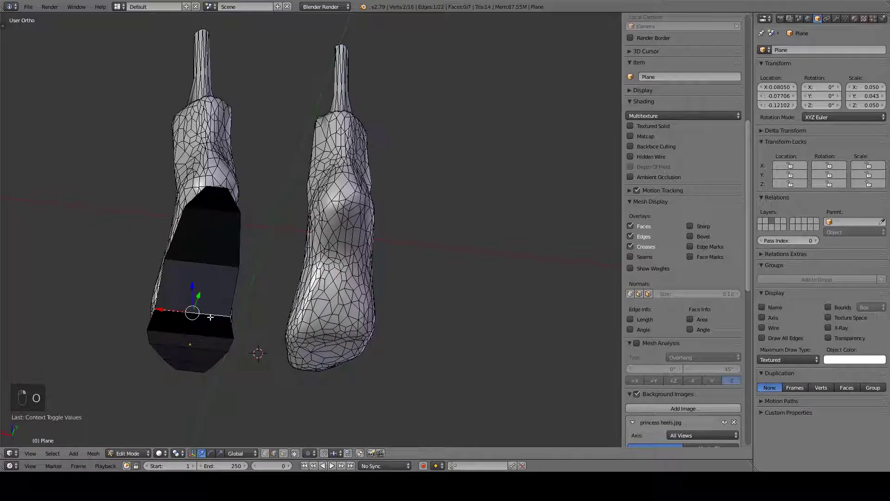
key("s")
left_click(207, 269)
Step: Select the sole's entire outer border and extrude it upward about 0.06 in side view to form the shoe's walls
middle_click_drag(207, 269, 420, 357)
right_click(421, 360, "alt")
key("g")
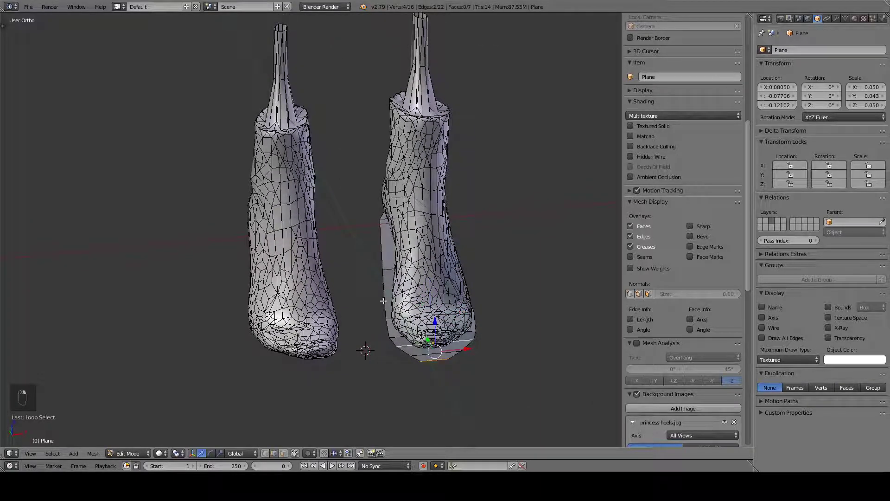
right_click(380, 284, "alt")
middle_click_drag(531, 294, 308, 296)
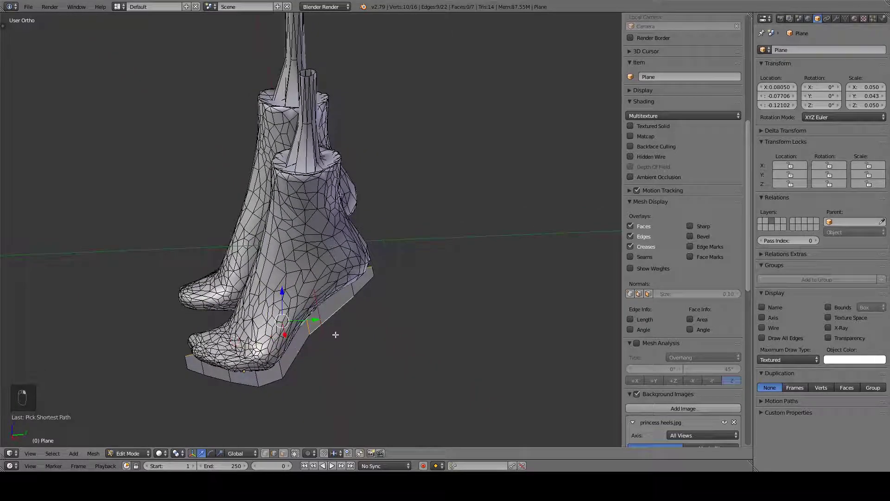
key("ctrl+z")
right_click(302, 345, "alt+shift")
middle_click_drag(302, 345, 219, 431)
right_click(264, 396, "shift")
middle_click_drag(264, 396, 281, 319)
key("KP_3")
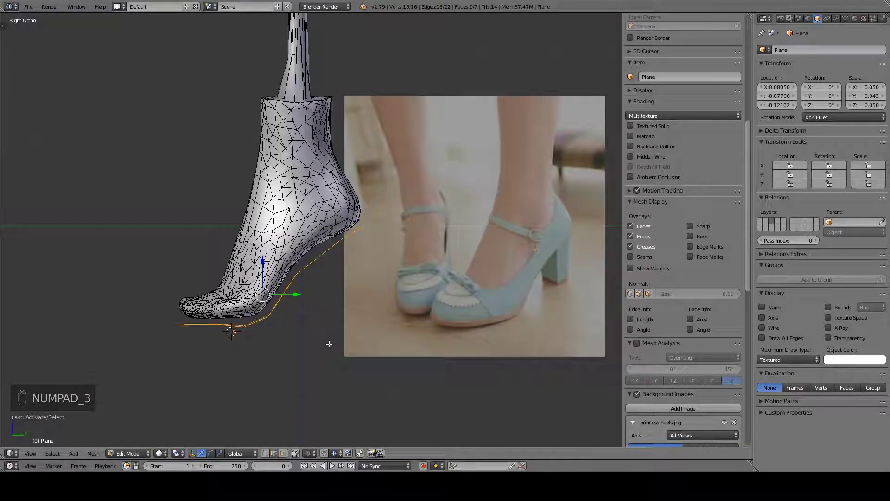
key("e")
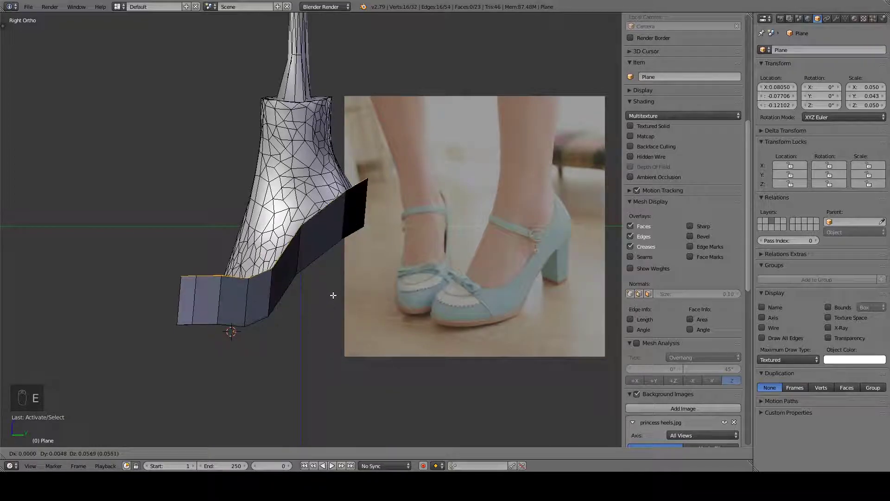
left_click(329, 289)
Step: Select the rim edges around the toe and fill them with a face to close the toe top
middle_click_drag(328, 289, 369, 309)
scroll(369, 310, "up", 3)
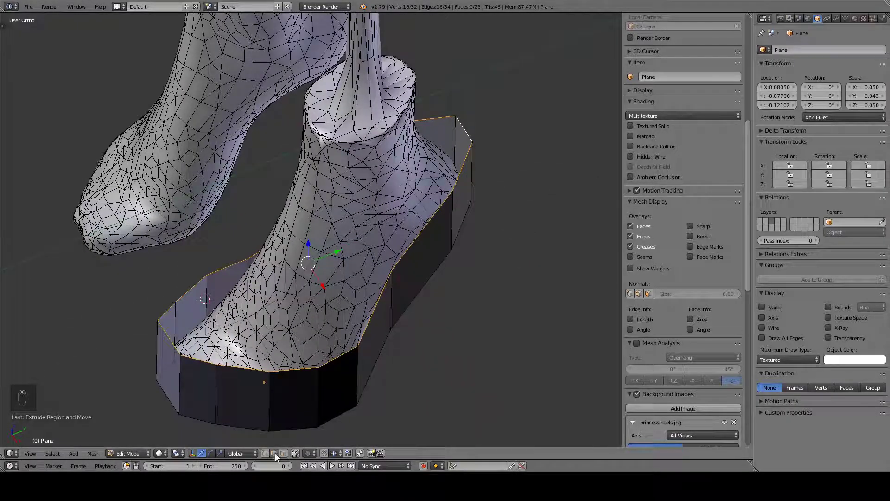
right_click(243, 371)
right_click(212, 361, "shift")
right_click(159, 333, "shift")
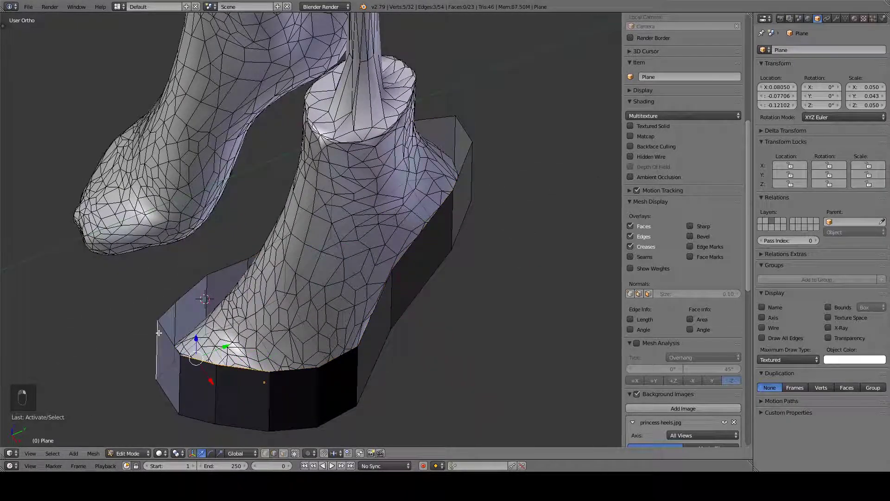
key("ctrl+z")
key("ctrl+z")
key("ctrl+z")
key("ctrl+z")
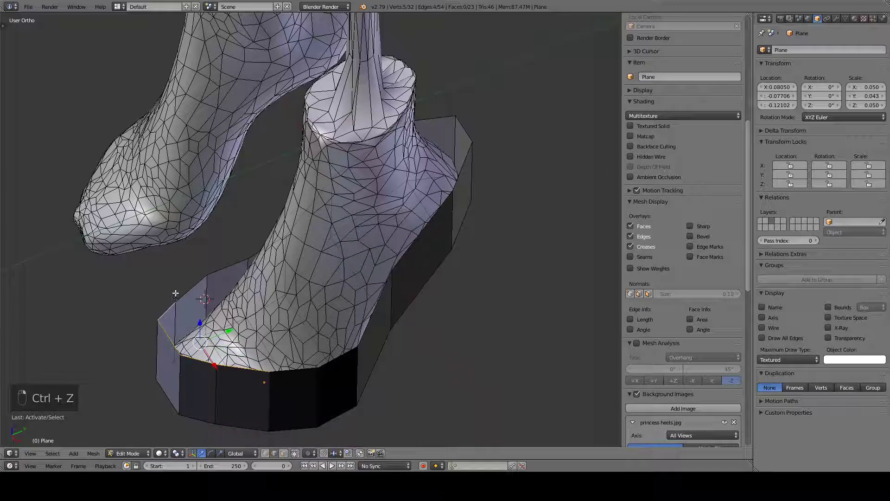
key("f")
Step: In wireframe display, cut the toe-top face crosswise between opposite rim vertices with the Knife tool
middle_click_drag(272, 393, 314, 397)
key("k")
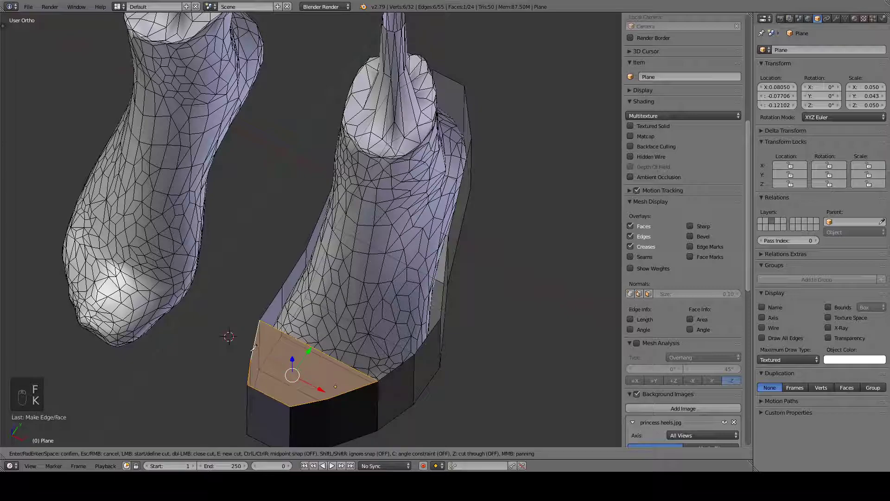
right_click(314, 375)
middle_click_drag(370, 407, 403, 379)
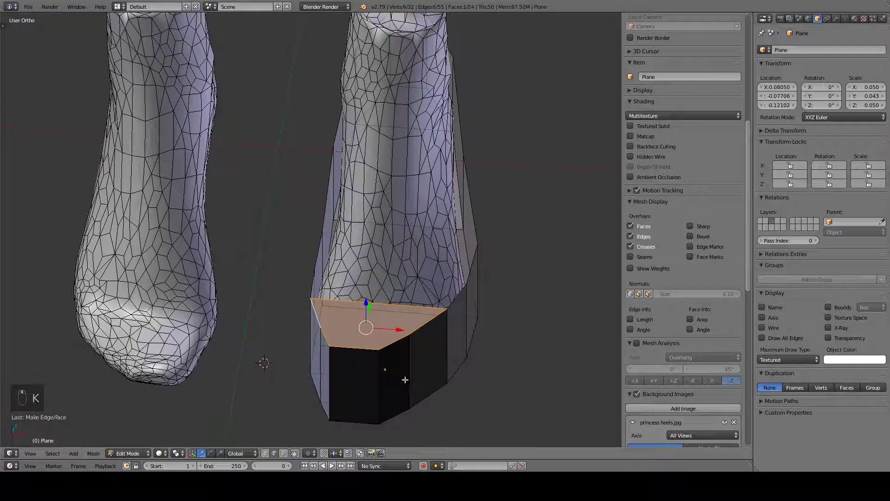
key("z")
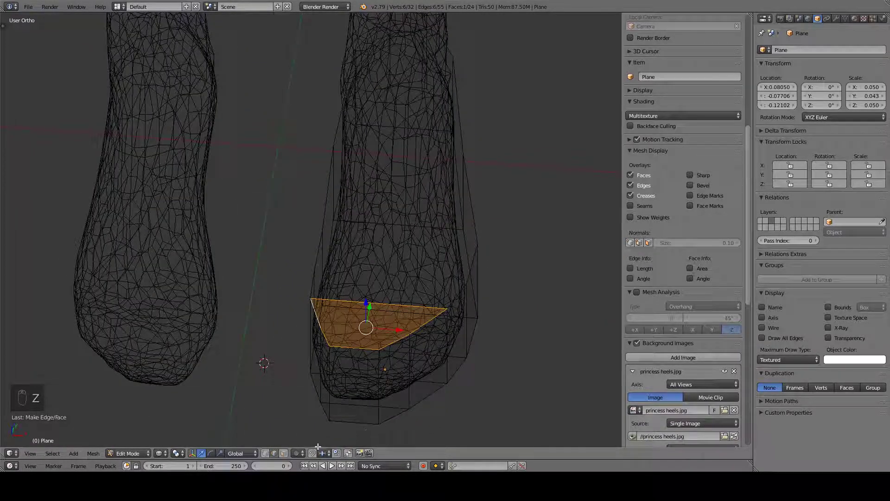
left_click(266, 453)
key("k")
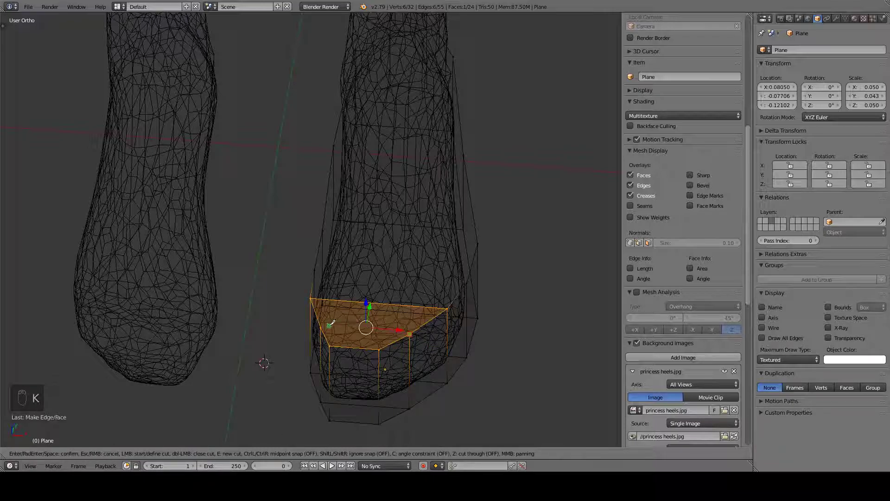
key("Return")
middle_click_drag(482, 346, 417, 322)
key("z")
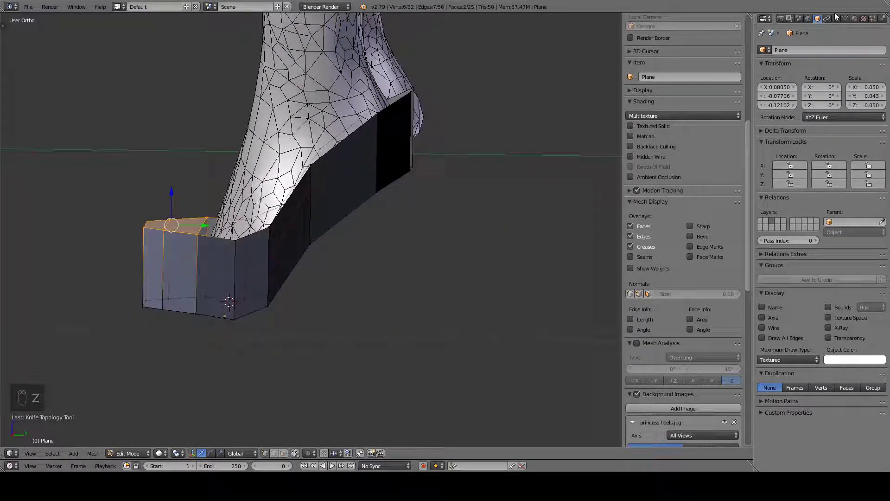
Step: Add a Subdivision Surface modifier to the shoe and set its render subdivisions to 1
left_click(836, 17)
left_click(808, 48)
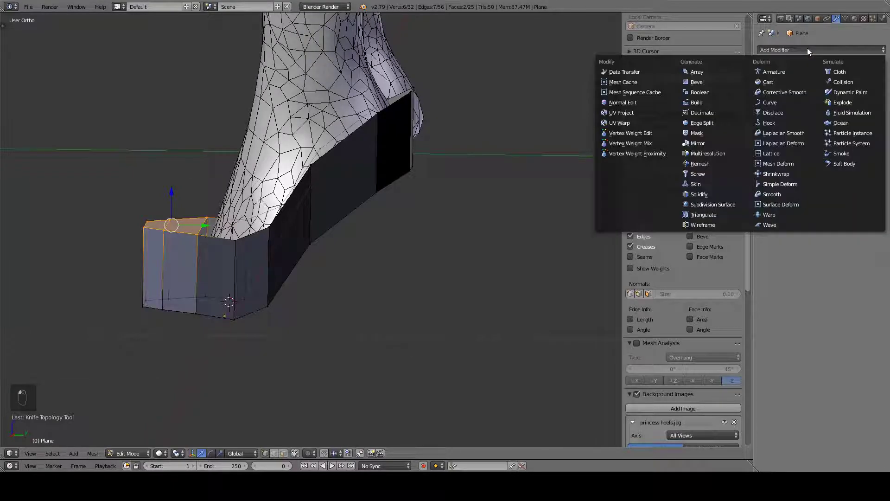
left_click(733, 202)
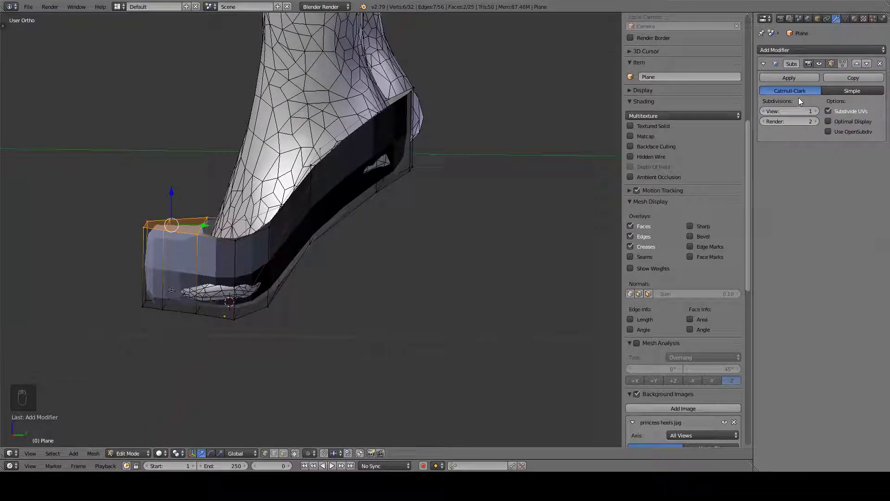
left_click(765, 122)
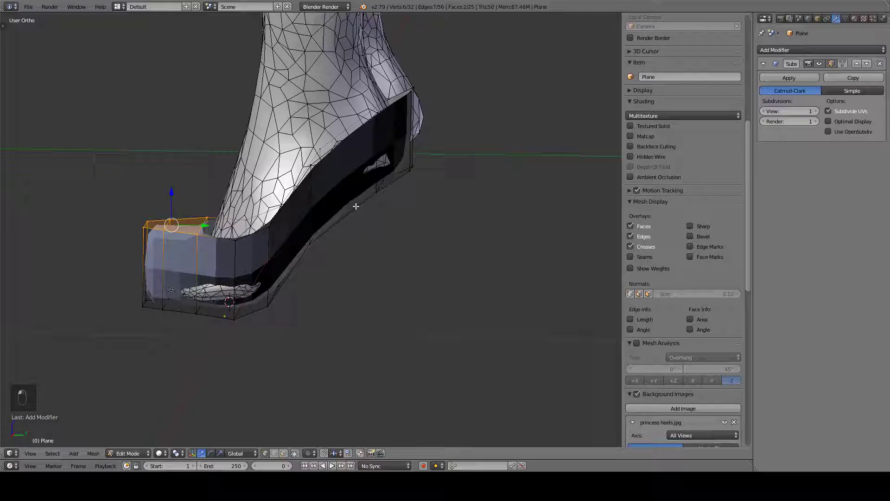
Step: Select the whole shoe mesh and apply smooth shading to its faces
key("a")
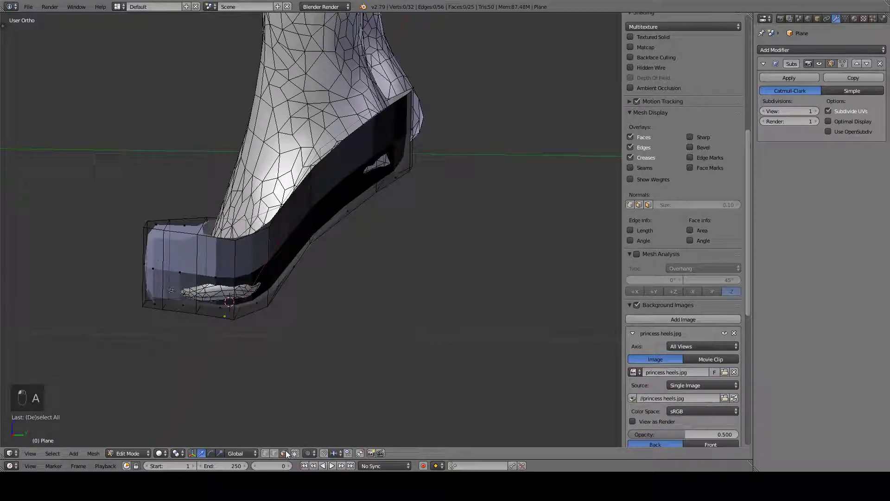
key("a")
key("t")
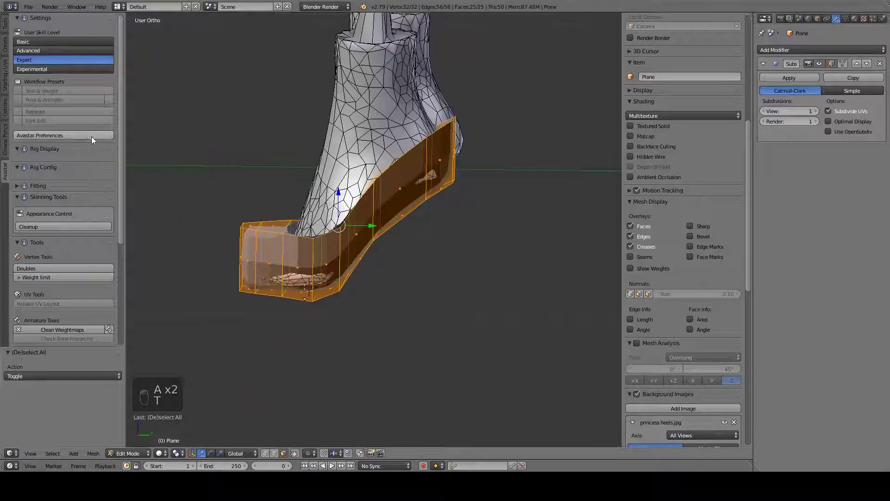
left_click(7, 78)
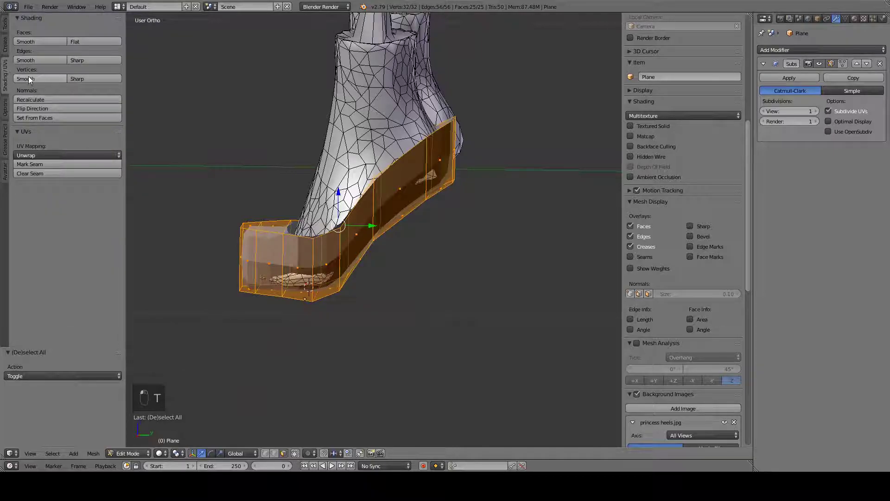
left_click(31, 43)
Step: Flip the shoe's normals outward and check the smoothed shape in object mode, in both solid and wireframe display
mouse_move(250, 170)
middle_mouse_down()
mouse_move(361, 231)
mouse_move(358, 195)
middle_mouse_up()
key("z")
key("z")
key("Tab")
key("Tab")
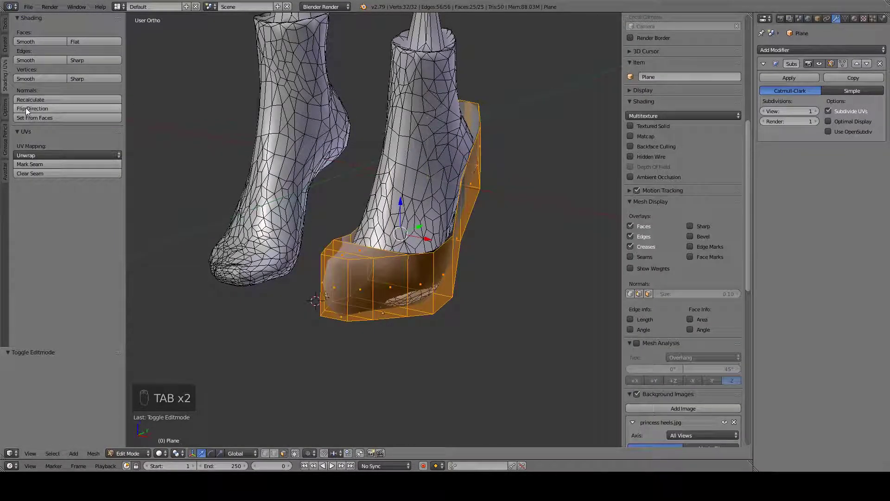
key("Tab")
middle_click_drag(473, 344, 458, 312)
key("z")
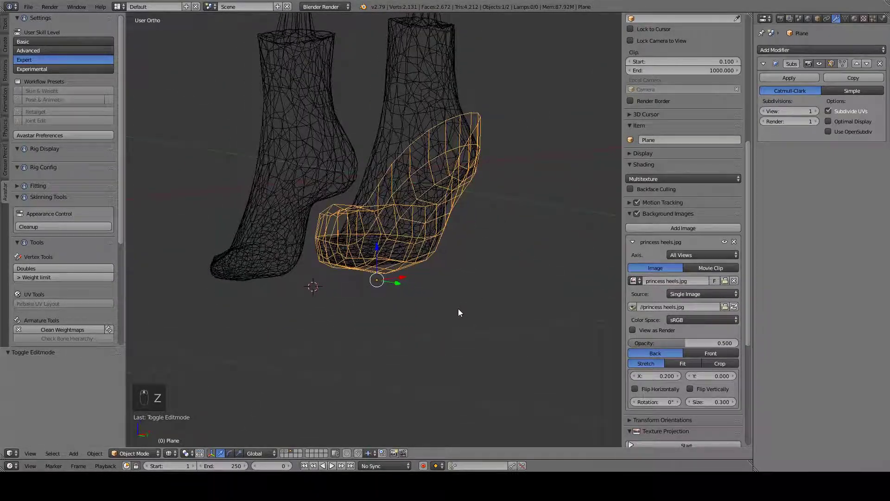
key("Tab")
key("alt+Tab")
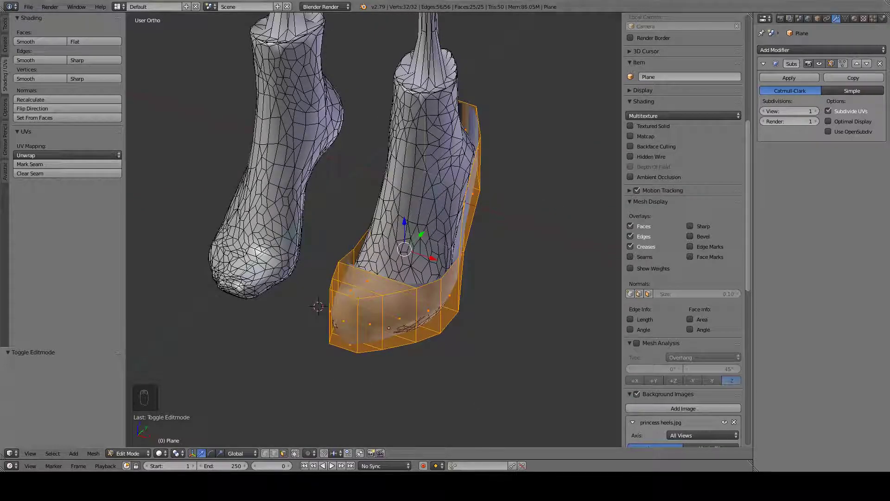
middle_click_drag(487, 390, 471, 362)
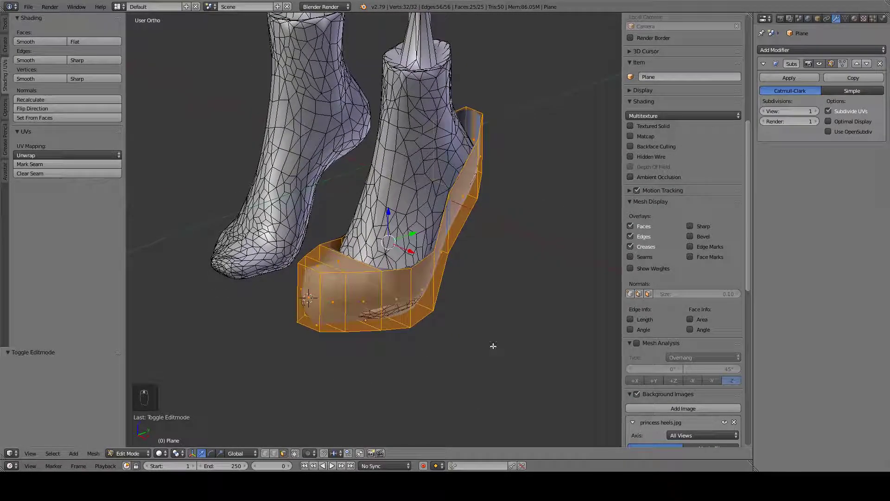
Step: Set the Subdivision Surface levels to 2 for both view and render, and check the smoother shoe in object mode
left_click(818, 122)
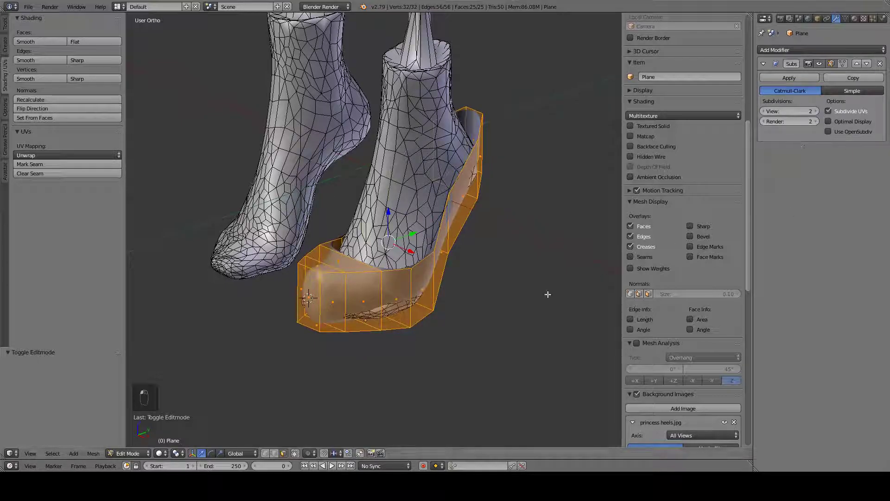
scroll(545, 295, "up", 2)
key("Tab")
middle_click_drag(352, 349, 320, 360)
key("Tab")
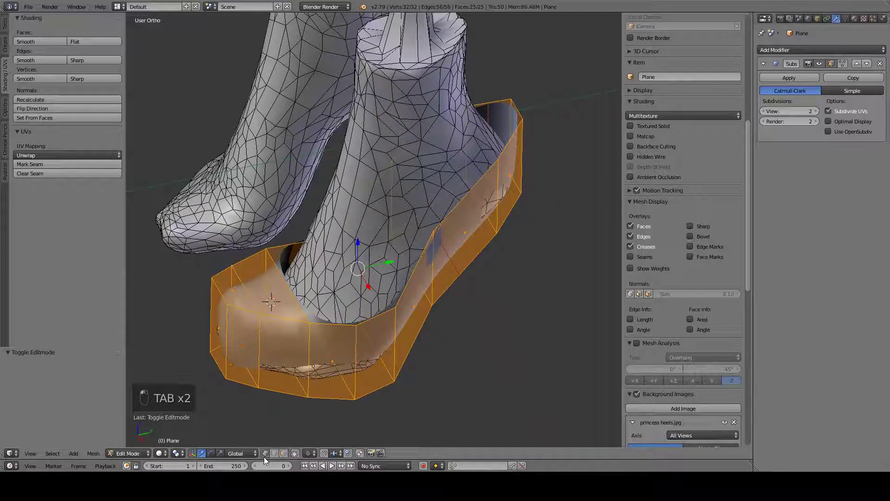
Step: Add one horizontal loop cut around the shoe's walls and slide it toward the sole by a factor of about 0.19
right_click(228, 314)
middle_click_drag(229, 314, 274, 285)
key("ctrl+r")
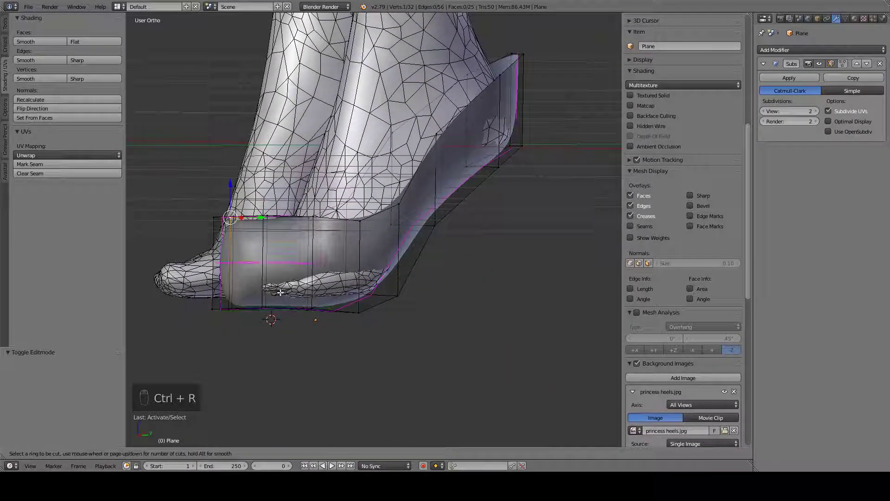
left_click(278, 282)
right_click(276, 285)
middle_click_drag(276, 284, 563, 330)
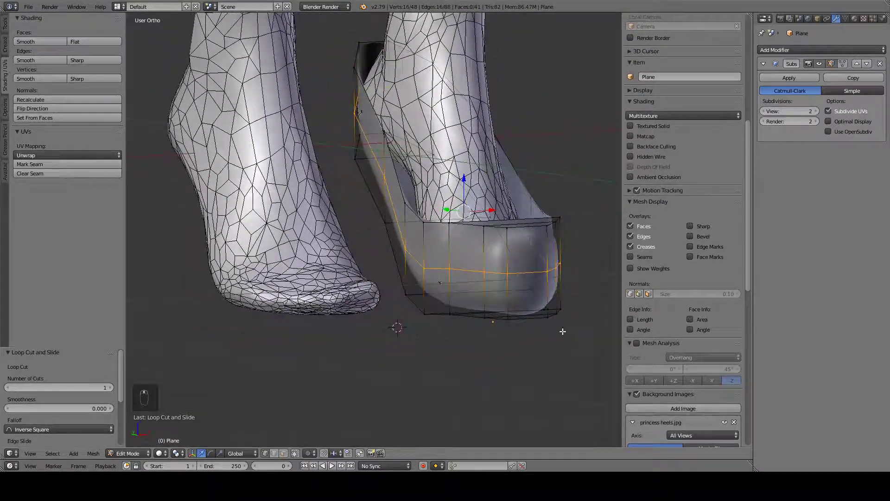
key("g")
left_click(564, 338)
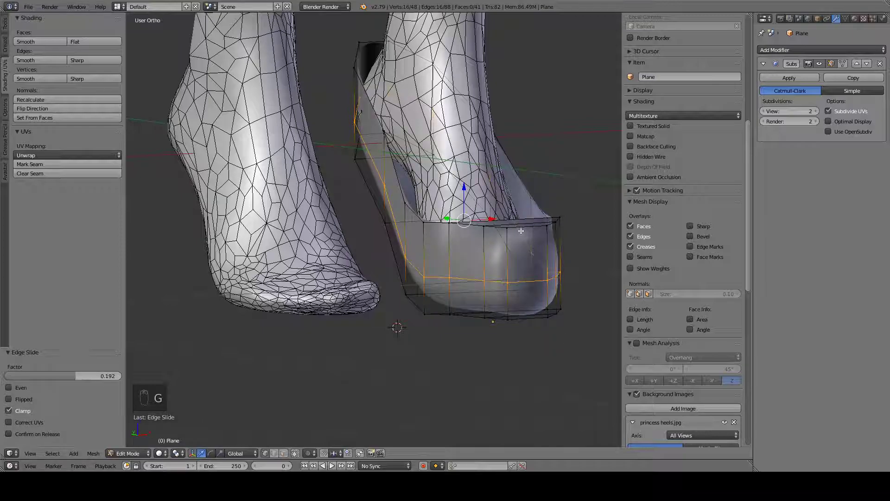
Step: In front view, lower a front vertex of the toe cap about 0.013 along Z
right_click(512, 232)
key("KP_1")
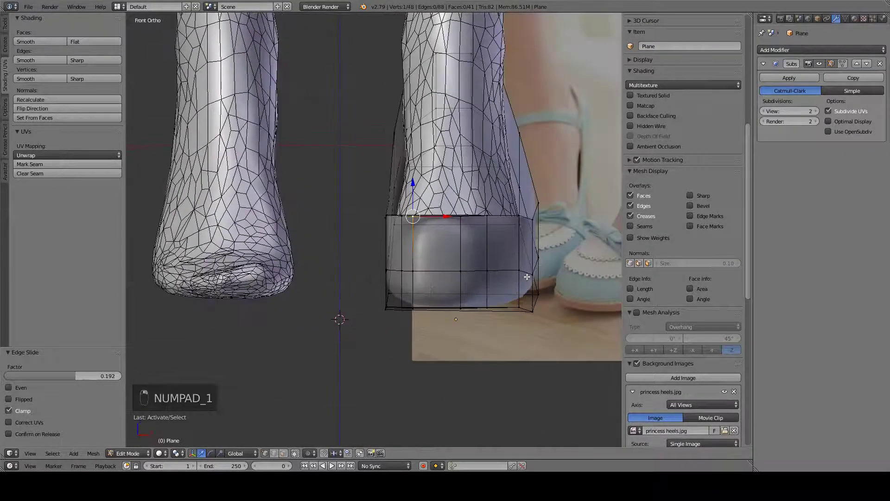
key("g")
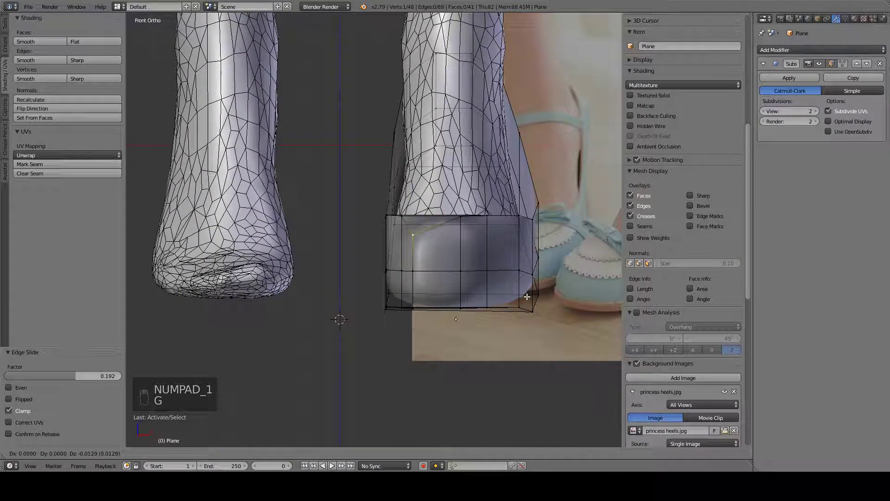
left_click(528, 297)
scroll(497, 230, "down", 1)
Step: Move the neighbouring front and middle vertices of the toe cap downward so the cap slopes toward the toes
key("g")
left_click(476, 236)
key("g")
left_click(473, 221)
middle_click_drag(473, 222, 416, 272)
right_click(416, 276)
key("g")
left_click(416, 284)
Step: Pull both corners of the toe cap's back edge inward and down, the outer by about 0.008 and the inner by 0.007 in Z
right_click(505, 255)
key("g")
left_click(499, 264)
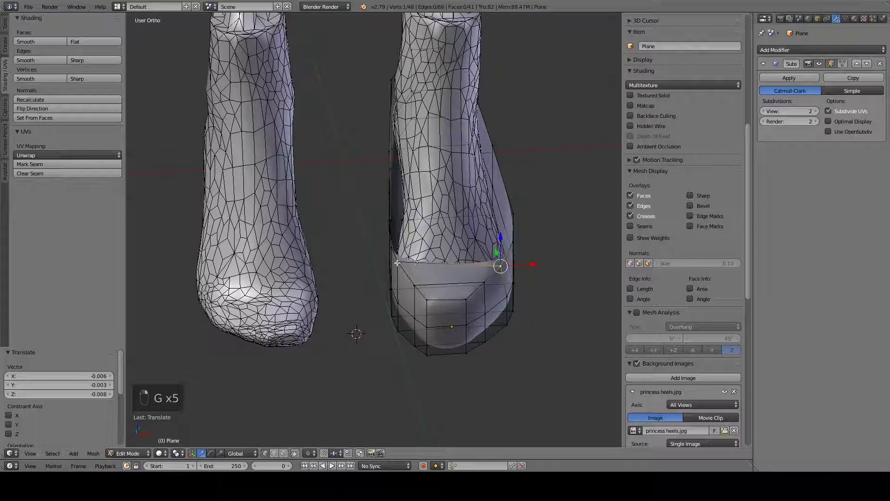
key("g")
left_click(402, 270)
Step: Turn on proportional editing and pull the outer side vertex behind the toe cap inward by about 0.01 in X
right_click(391, 245)
middle_click_drag(433, 255, 429, 240)
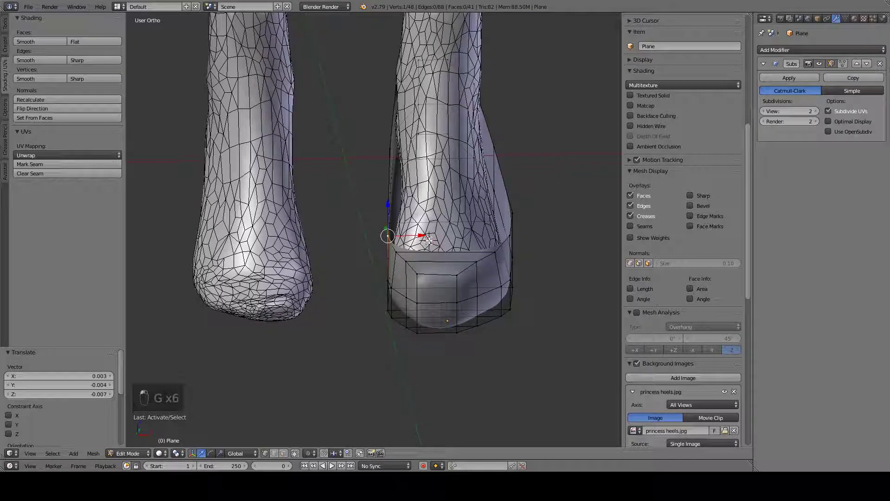
key("o")
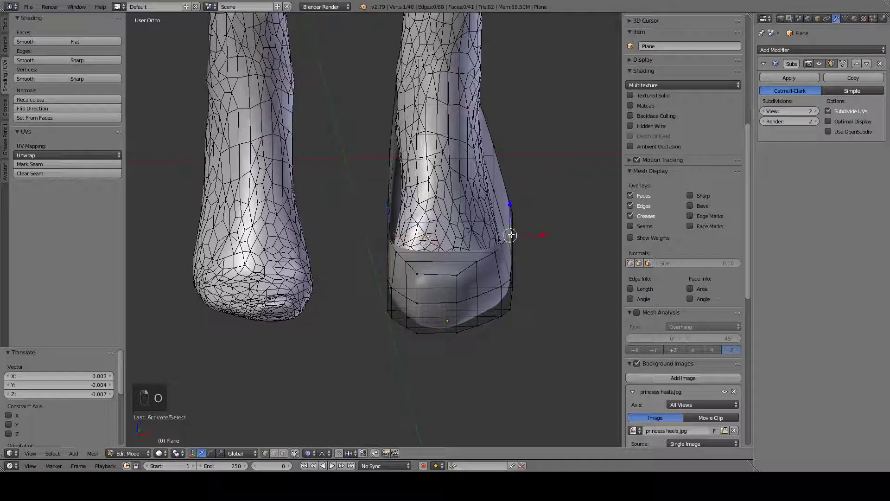
key("g")
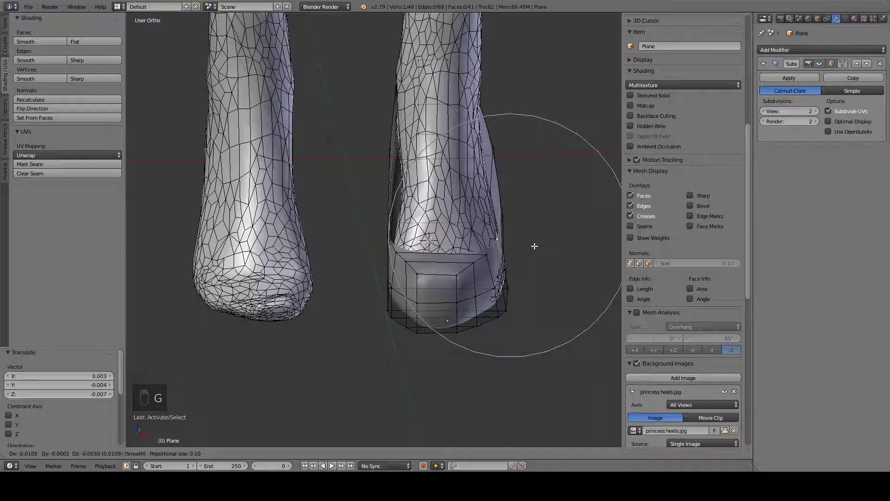
left_click(534, 247)
Step: Push the outer sole vertex beside the toes outward about 0.009 in X and lower a nearby toe vertex 0.003 in Z
key("g")
scroll(505, 288, "up", 3)
left_click(522, 284)
middle_click_drag(519, 283, 389, 314)
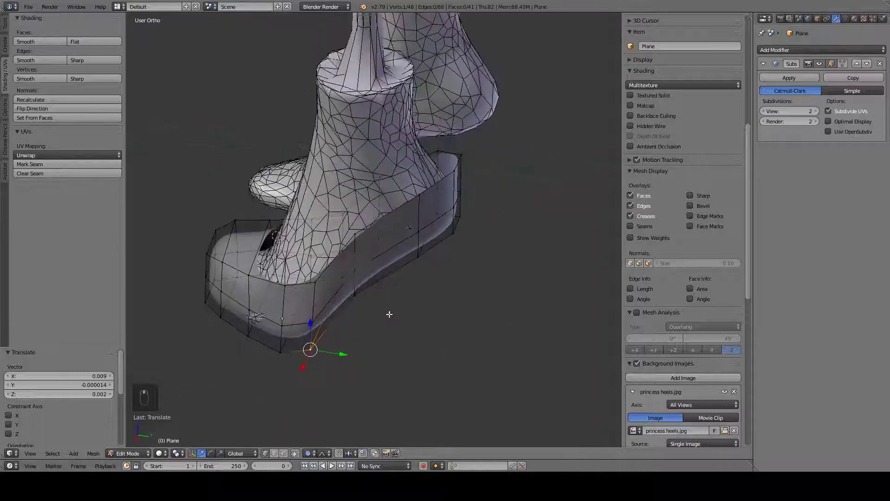
key("g")
left_click(282, 315)
Step: From behind, raise the outer sole corner at the ball of the foot by about 0.01 in Z
middle_click_drag(282, 315, 209, 308)
key("g")
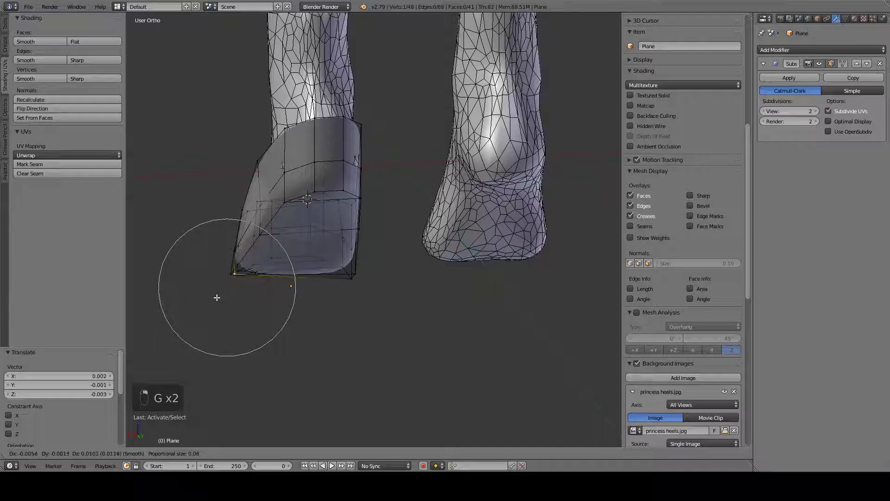
left_click(235, 278)
Step: Shift the selected outer vertices at the back of the heel 0.014 toward the toes along Y
middle_click_drag(234, 279, 448, 190)
right_click(485, 210, "shift")
key("g")
scroll(500, 207, "up", 4)
key("y")
left_click(484, 218)
Step: Lower the outer rim vertex near the heel by about 0.004 in Z, shifting it 0.003 in X
right_click(433, 179)
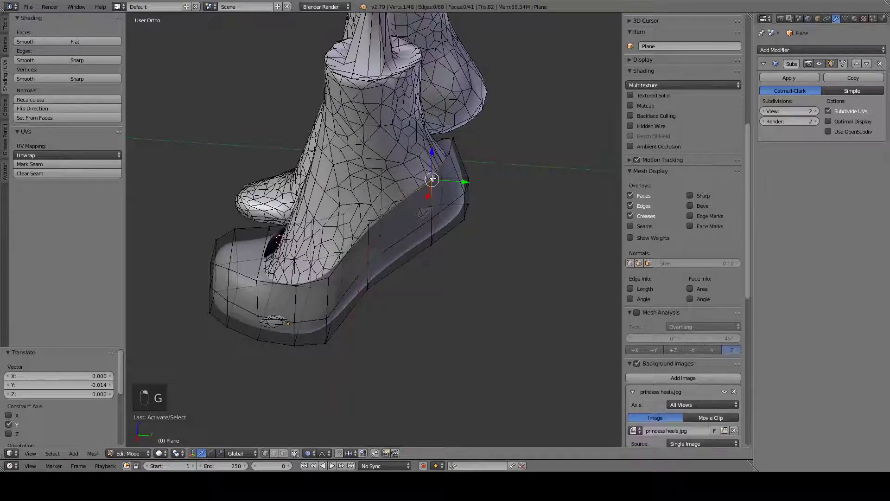
key("g")
key("g")
left_click(391, 213)
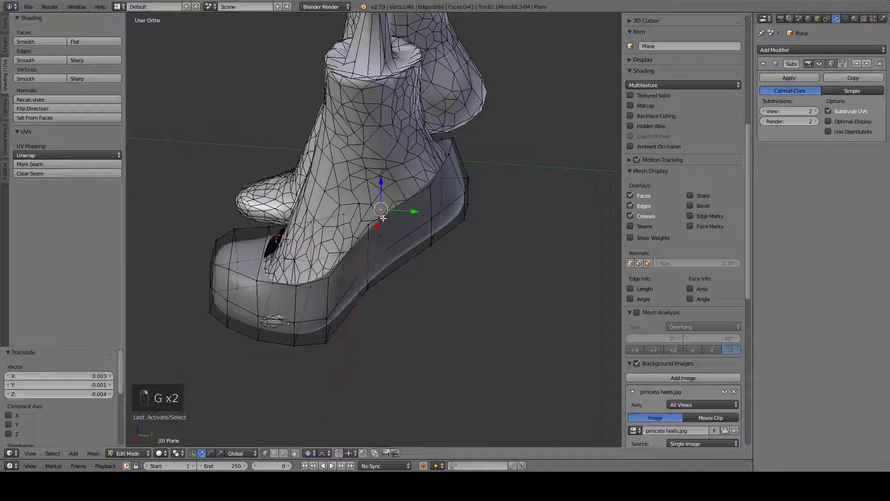
key("g")
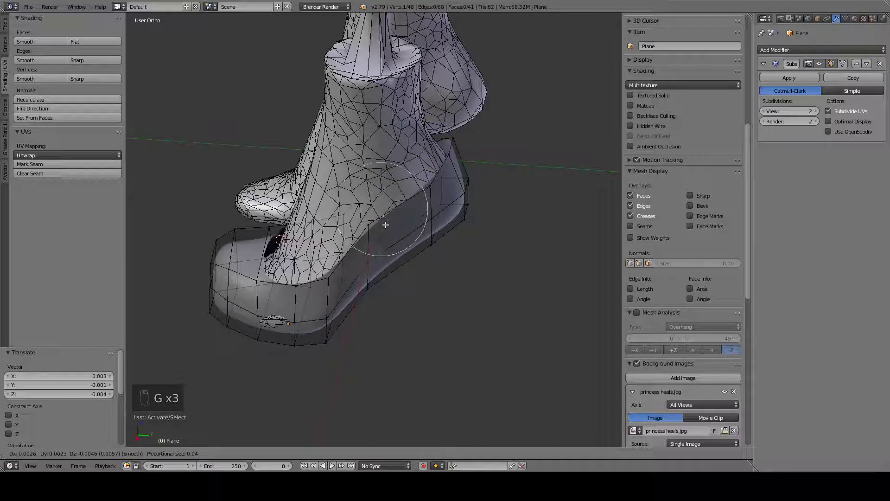
right_click(398, 203)
Step: In front view, move the inner rim vertex toward the ankle by 0.006 in X and down 0.004 in Z
key("KP_1")
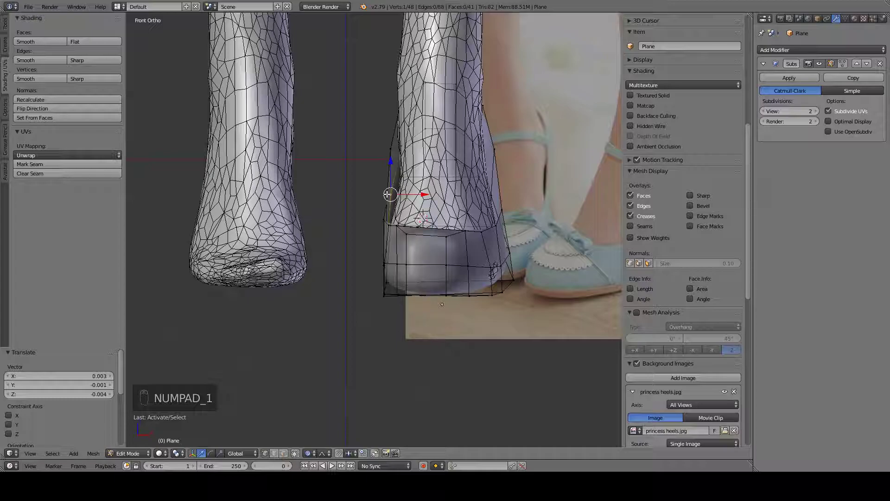
scroll(396, 211, "down", 2)
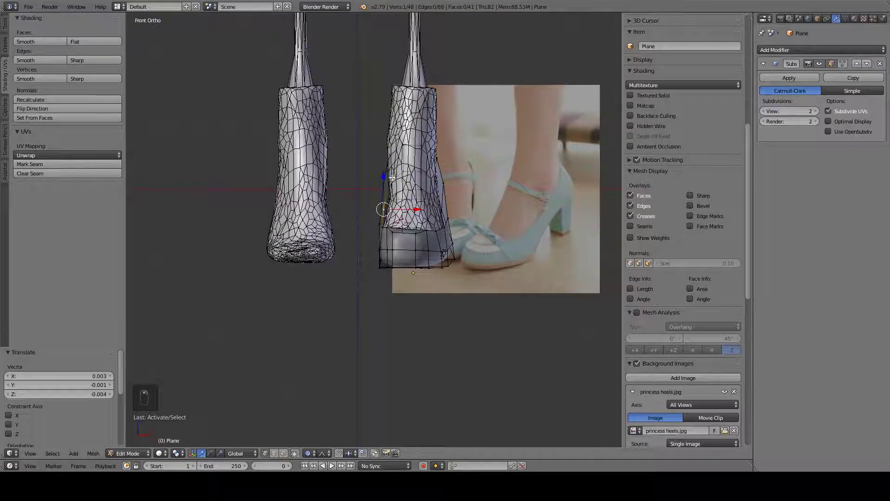
scroll(367, 216, "up", 2)
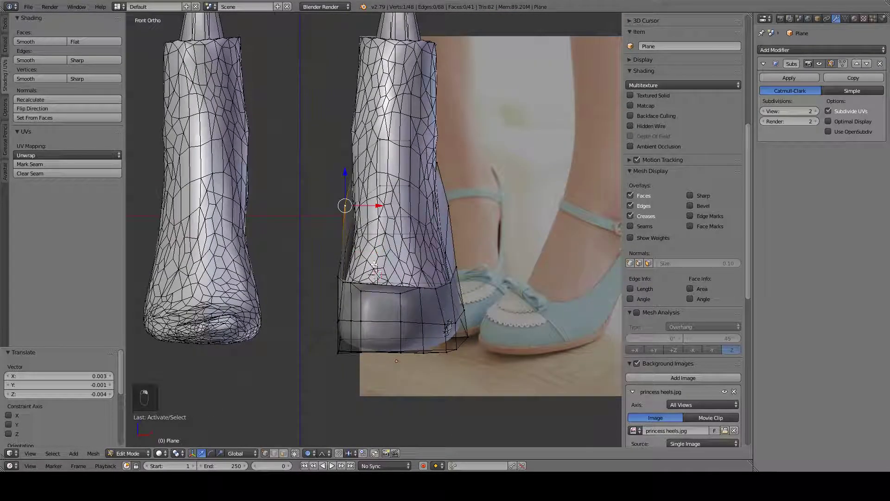
key("g")
left_click(380, 269)
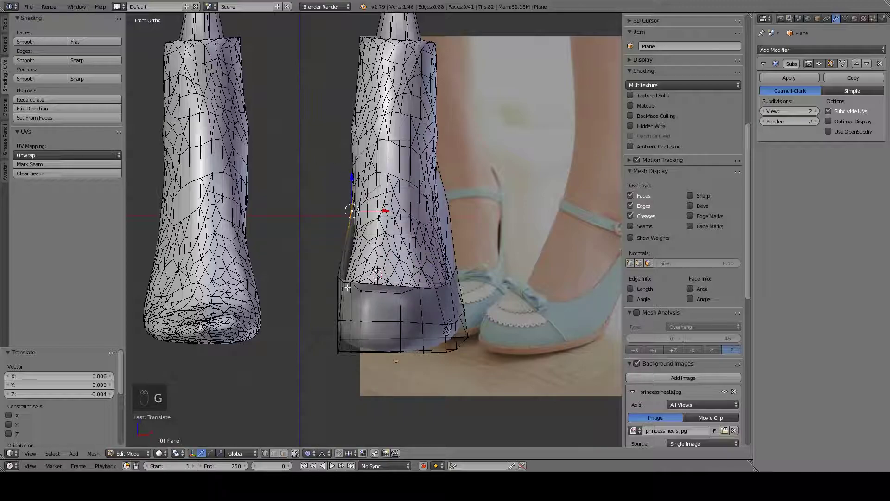
Step: Pull the inner rim vertex behind the toe cap inward about 0.006 in X and push the inner toe wall outward 0.003
key("g")
scroll(347, 274, "down", 3)
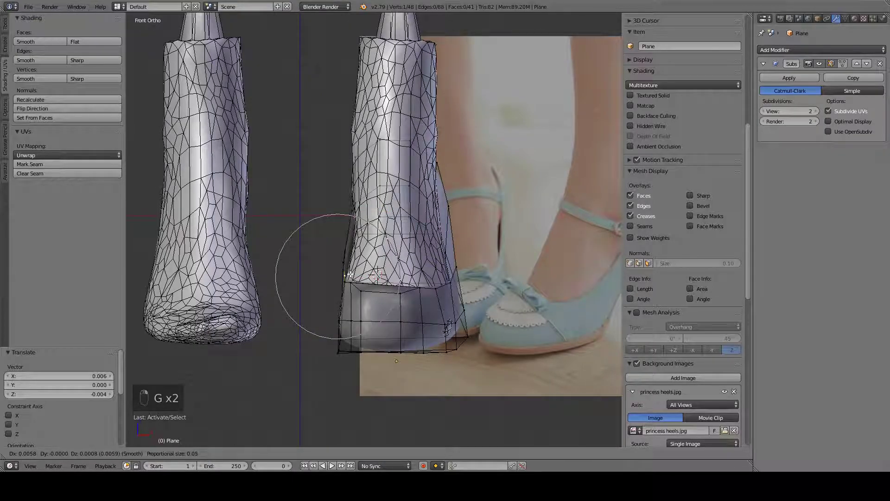
left_click(344, 275)
middle_click_drag(343, 274, 377, 326)
key("g")
left_click(373, 325)
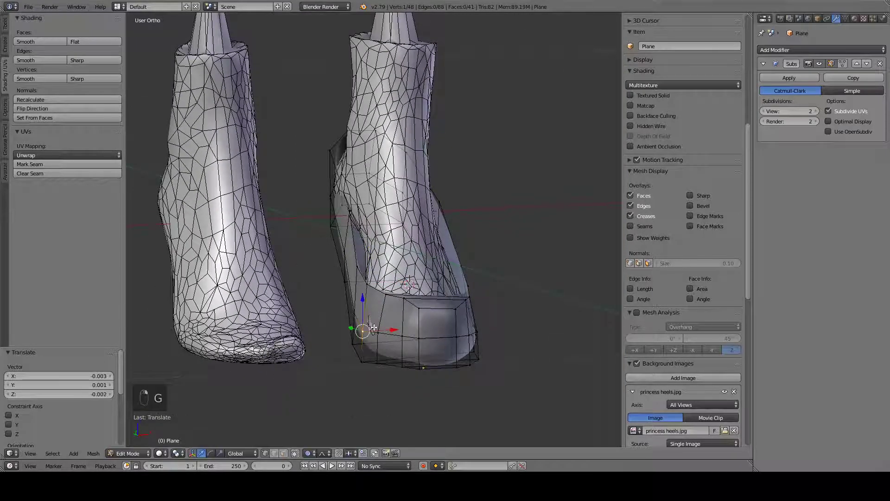
Step: Pull two inner rim vertices along the arch toward the foot, by 0.014 and about 0.007 in X
middle_click_drag(329, 245, 343, 275)
right_click(341, 274)
key("g")
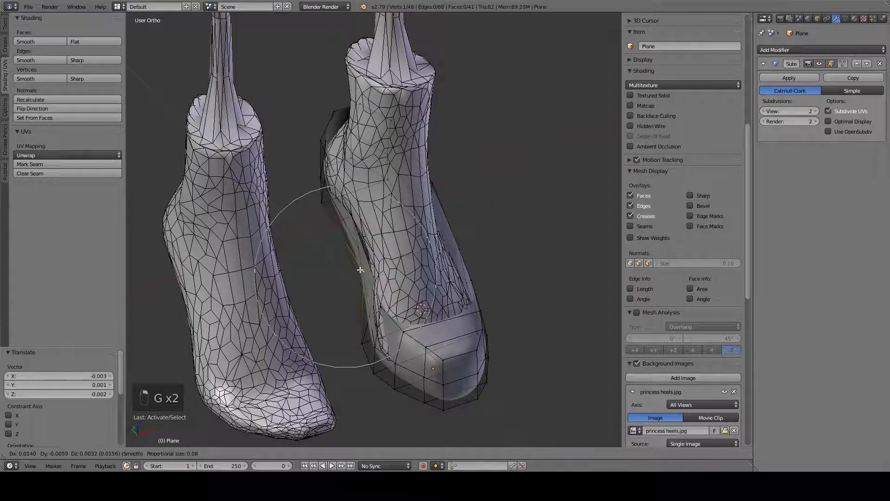
left_click(361, 271)
key("g")
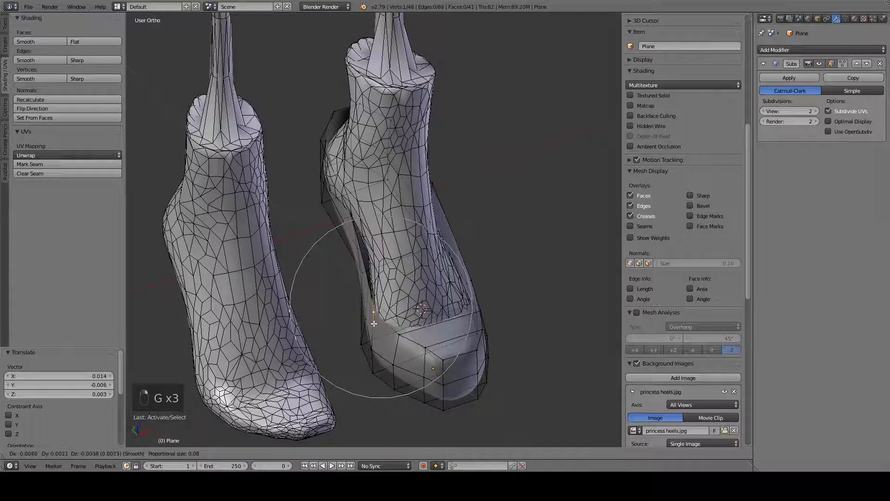
left_click(380, 319)
Step: Refine the inner rim, moving one vertex outward 0.003 in X and lowering the arch vertex 0.004 in Z
middle_click_drag(380, 320, 395, 218)
key("g")
scroll(413, 244, "down", 5)
left_click(404, 229)
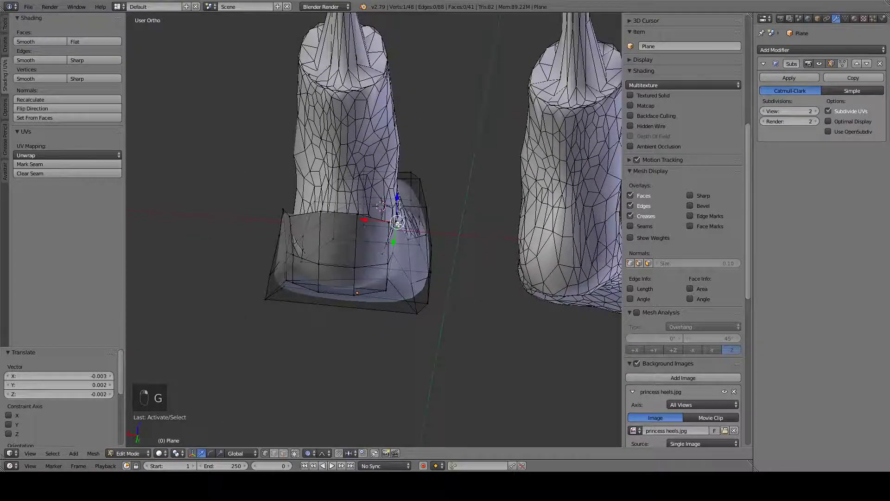
middle_click_drag(404, 227, 342, 191)
key("g")
left_click(347, 202)
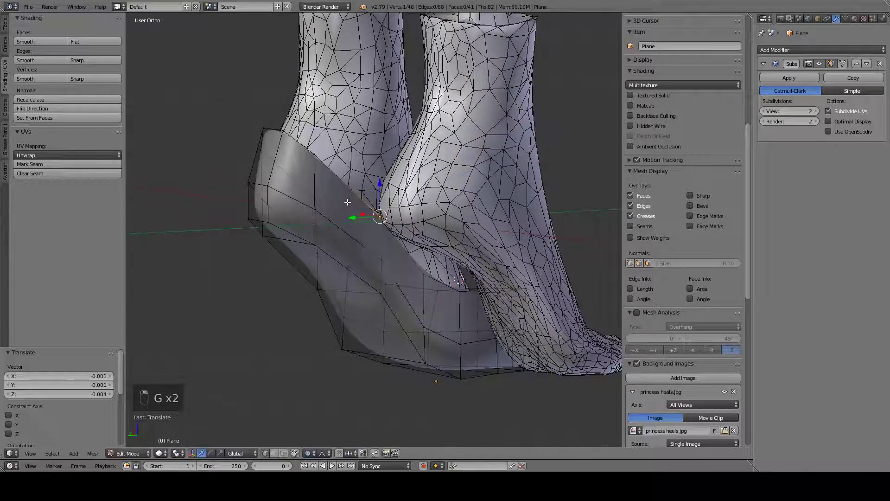
Step: Adjust the rim vertices around the heel, shifting one about 0.004 toward the toes along Y
key("g")
left_click(281, 135)
middle_click_drag(281, 134, 448, 159)
right_click(448, 159)
key("g")
scroll(444, 159, "up", 3)
left_click(444, 160)
Step: Fit the outer heel wall vertex against the foot and lower another outer-side vertex by 0.002 in Z
right_click(453, 208)
middle_click_drag(452, 207, 530, 215)
key("g")
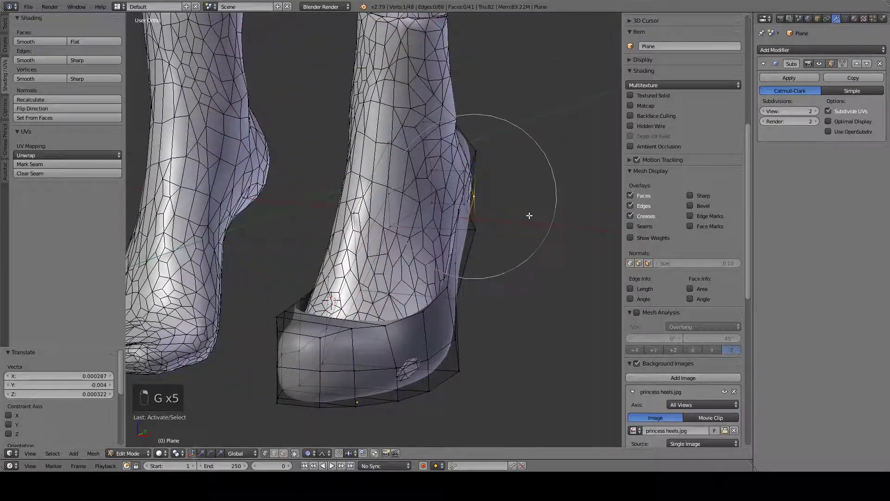
left_click(534, 216)
key("ctrl+space")
key("g")
left_click(458, 212)
Step: Move the outer toe wall vertex about 0.001 along X and nudge the toe cap's inner side 0.001 in X
middle_click_drag(458, 212, 271, 421)
right_click(274, 360)
middle_click_drag(273, 359, 347, 381)
key("g")
key("x")
left_click(348, 382)
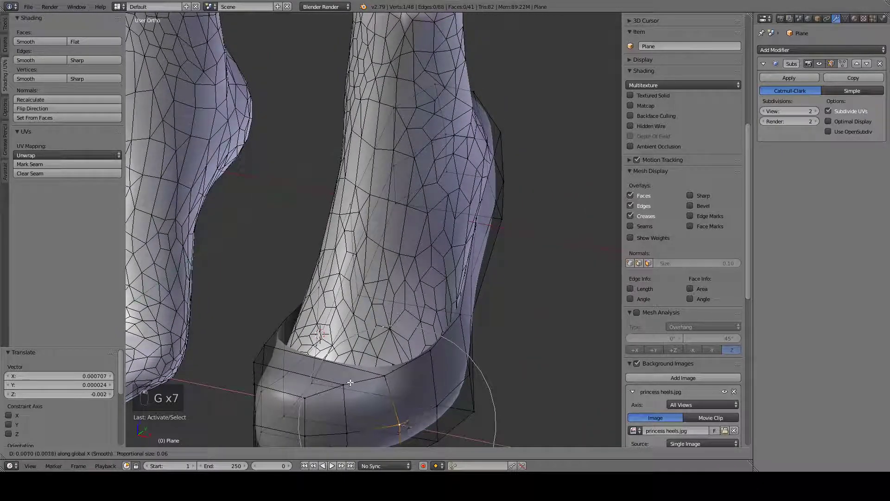
key("g")
key("g")
left_click(269, 342)
Step: Move the inner rim vertices just behind the toe cap closer against the foot
middle_click_drag(269, 343, 271, 200)
scroll(359, 258, "up", 4)
right_click(224, 204)
key("g")
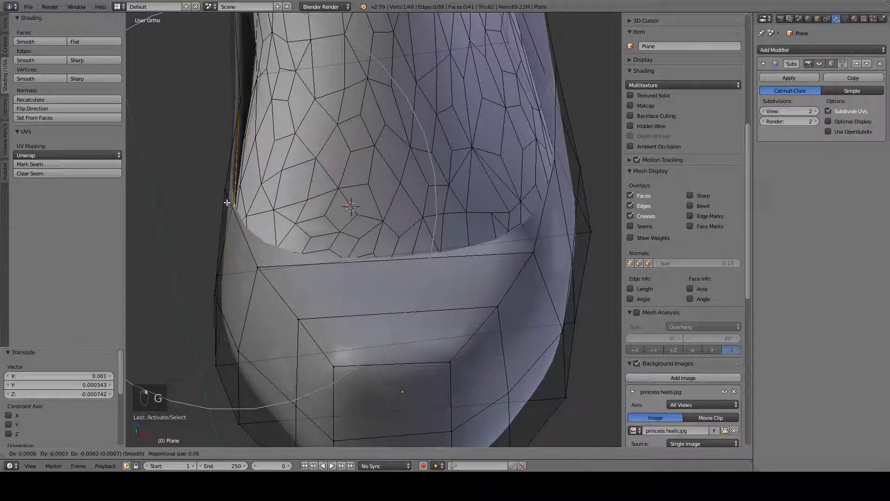
left_click(234, 207)
middle_click_drag(233, 207, 258, 200)
key("g")
left_click(263, 180)
Step: Close the inner rim gap above the toe cap, moving two more vertices 0.002 and 0.001 toward the foot in X
right_click(258, 184)
key("g")
scroll(260, 203, "up", 4)
left_click(265, 205)
middle_click_drag(253, 135, 276, 132, "shift")
right_click(255, 146)
key("g")
scroll(280, 132, "down", 4)
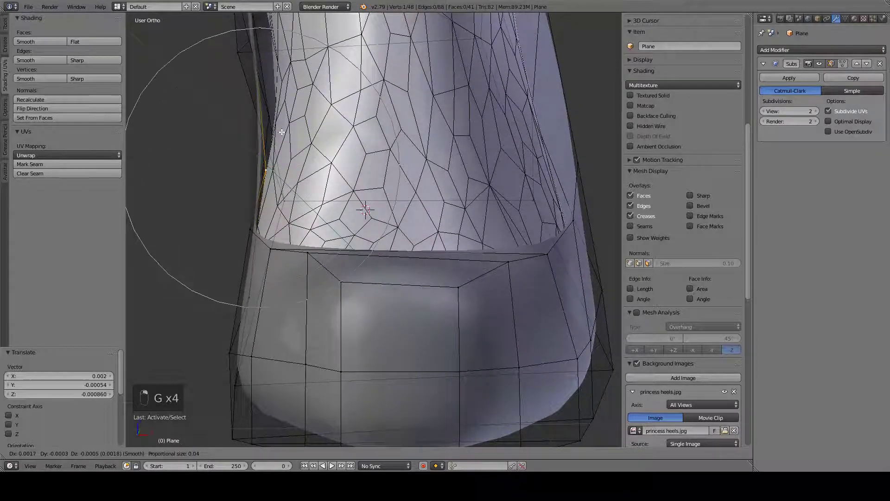
left_click(280, 132)
Step: Move the inner arch rim vertex 0.011 toward the toes and 0.008 down, and adjust its fit against the foot
middle_click_drag(255, 70, 316, 237, "shift")
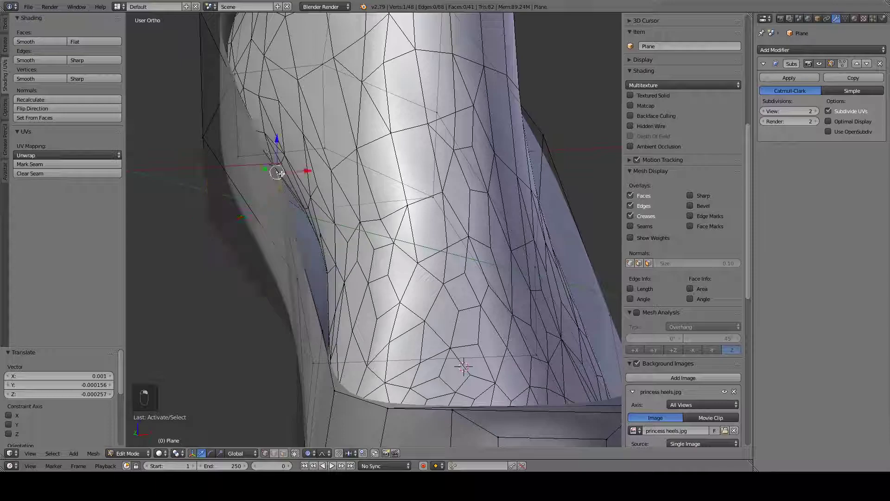
middle_click_drag(303, 267, 351, 301)
key("g")
scroll(369, 327, "up", 2)
left_click(383, 330)
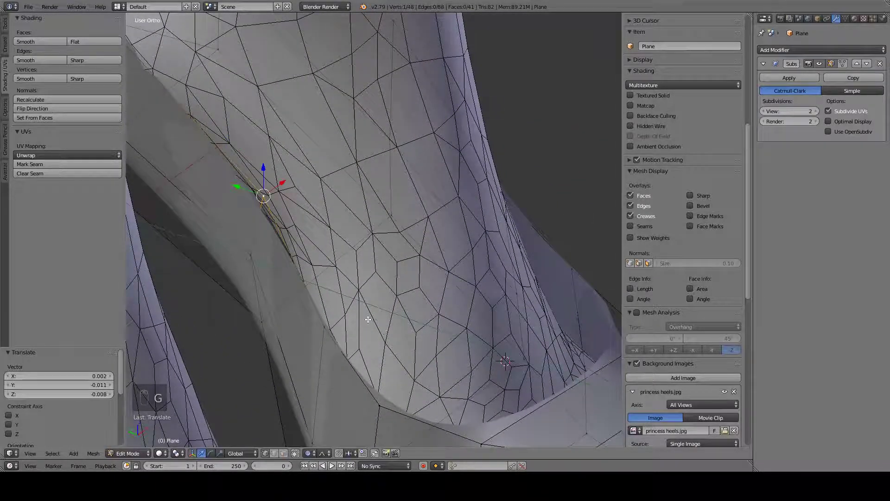
key("g")
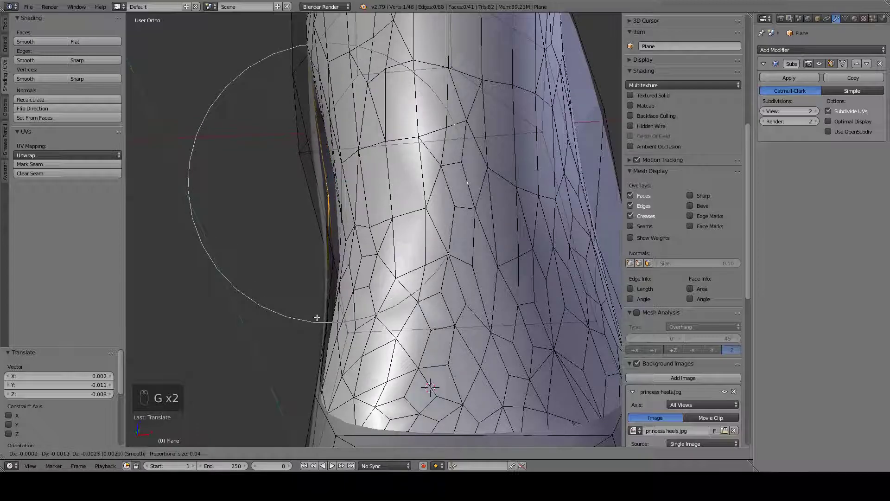